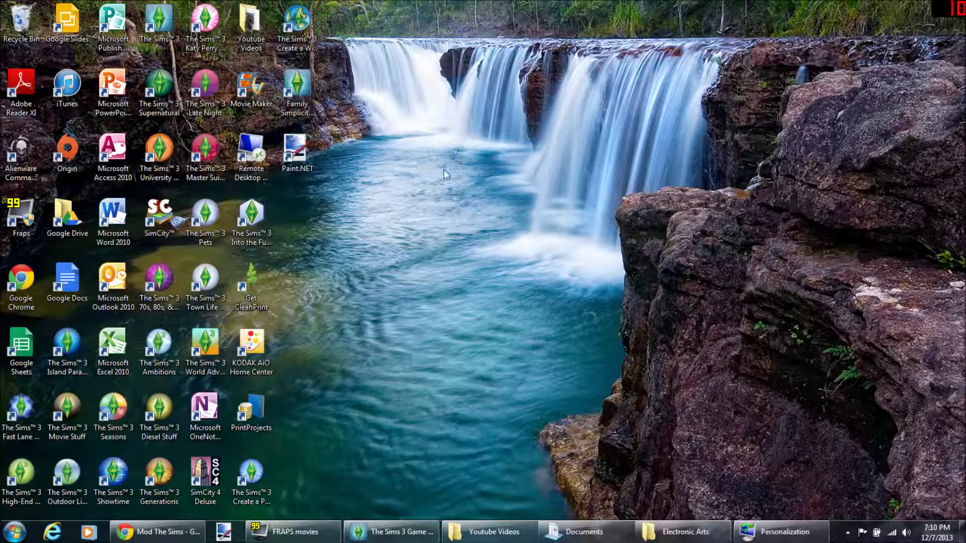
Switch to Chrome and open the Download page of the 7-Zip website to view the available Windows versions.
mouse_move(153, 527)
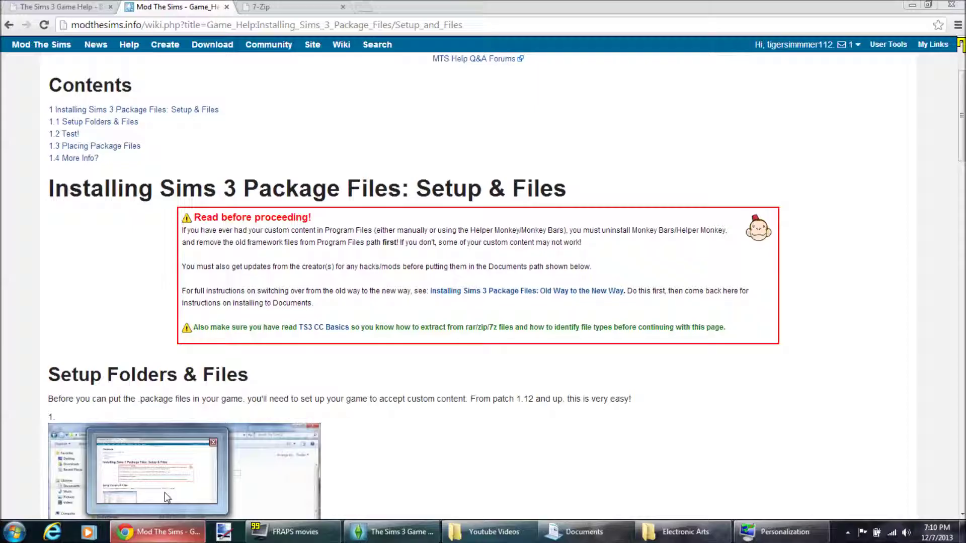
left_click(165, 493)
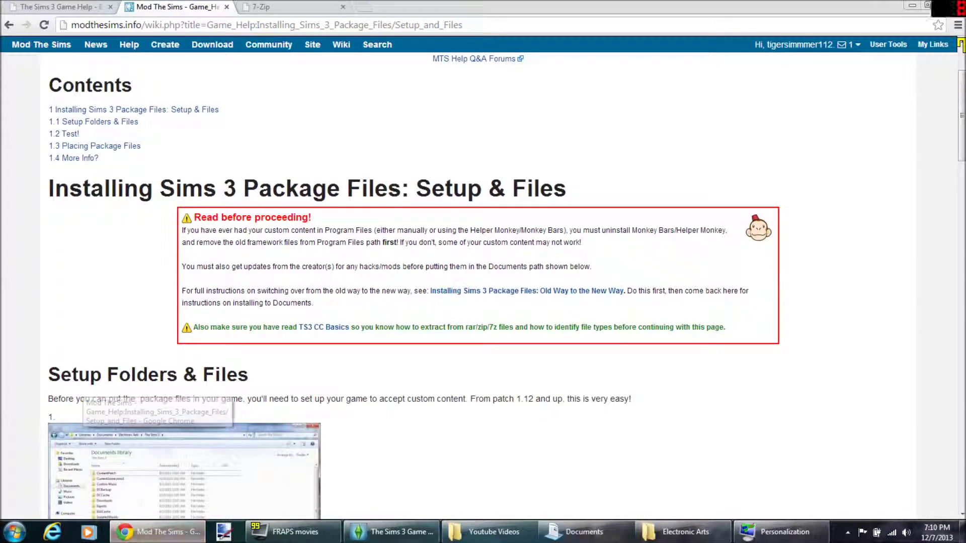
left_click(282, 6)
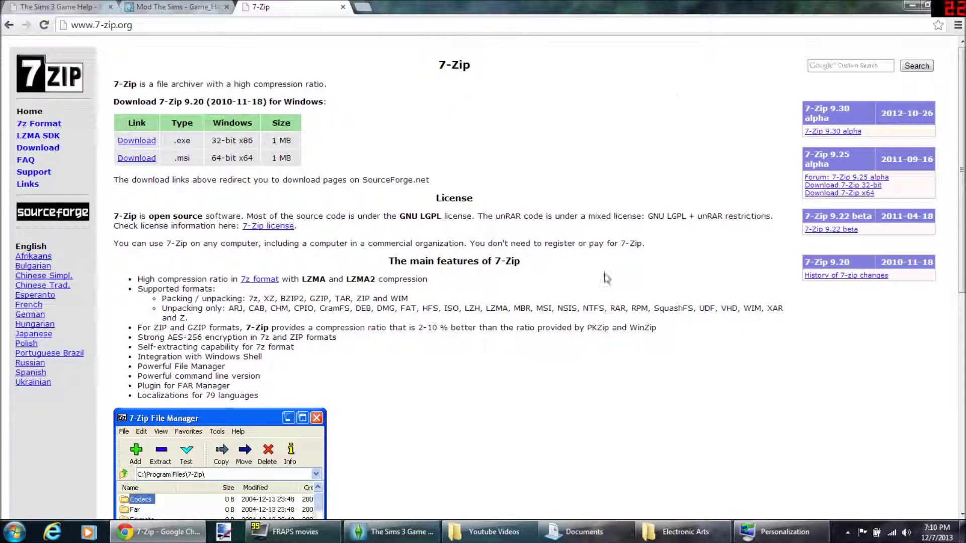
scroll(553, 284, "down", 4)
scroll(506, 291, "up", 4)
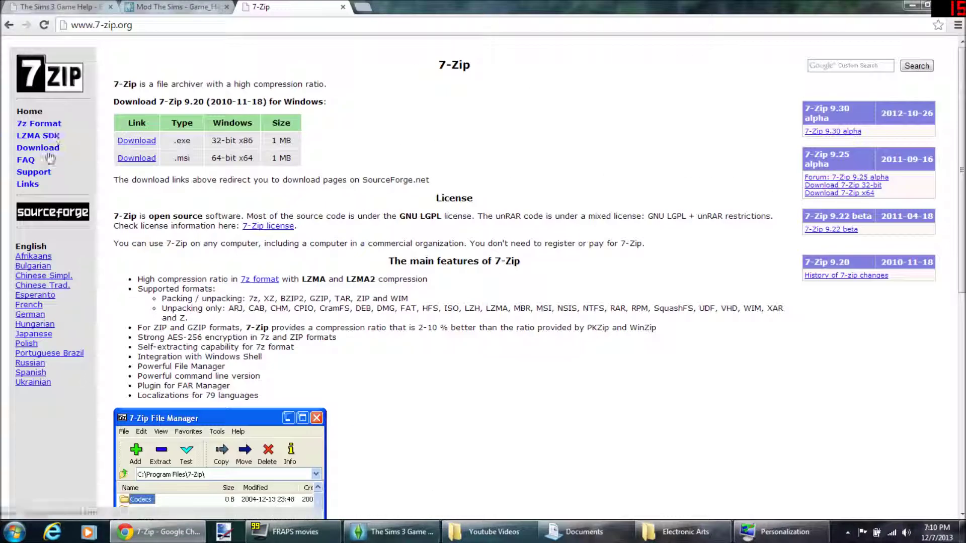
left_click(38, 147)
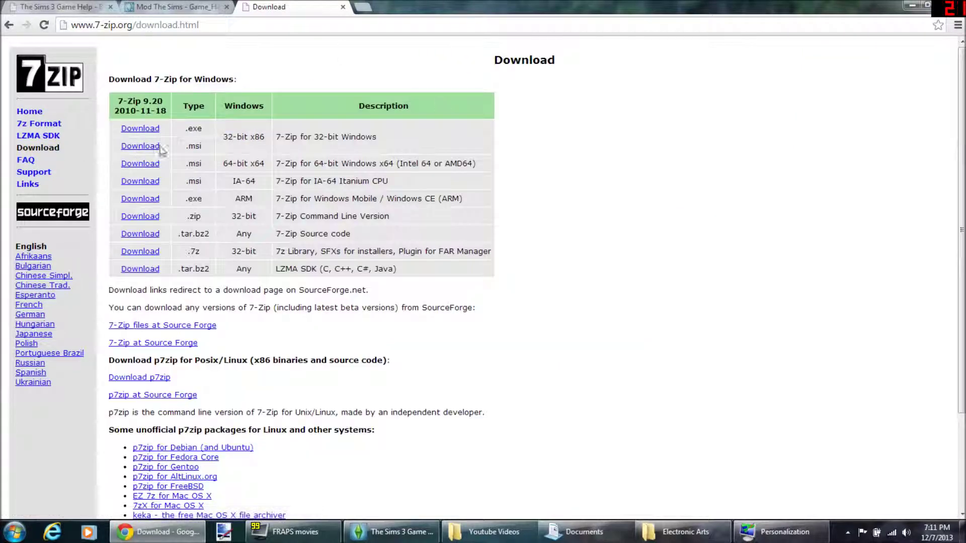
scroll(697, 284, "down", 1)
scroll(696, 285, "up", 1)
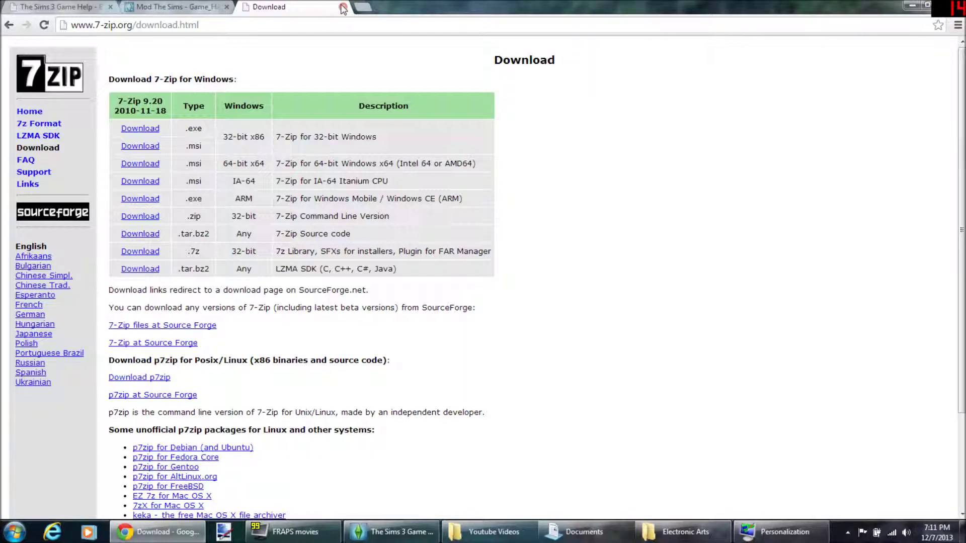
Download the ready-made FrameworkSetup.zip from the Setup Folders & Files section of the Mod The Sims installation guide.
left_click(217, 6)
scroll(275, 61, "up", 3)
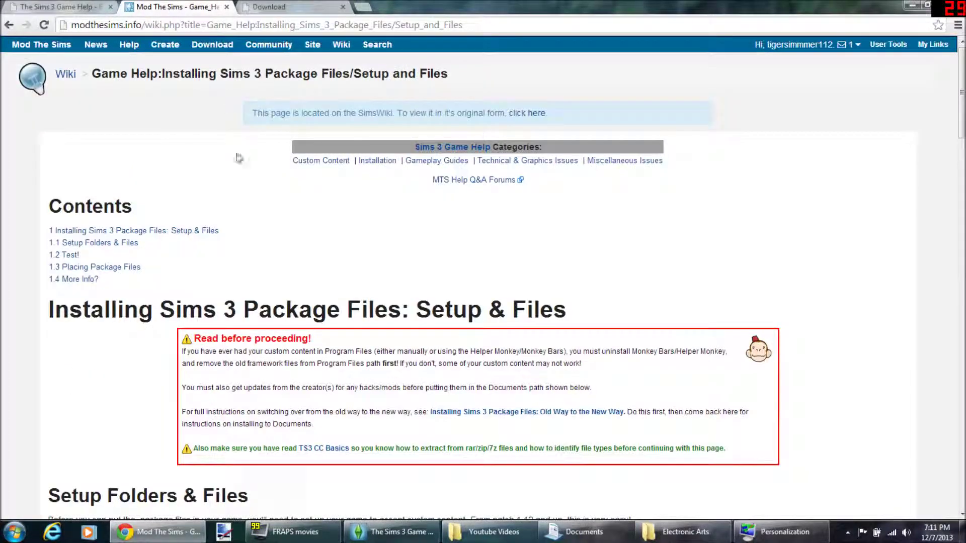
scroll(283, 152, "down", 1)
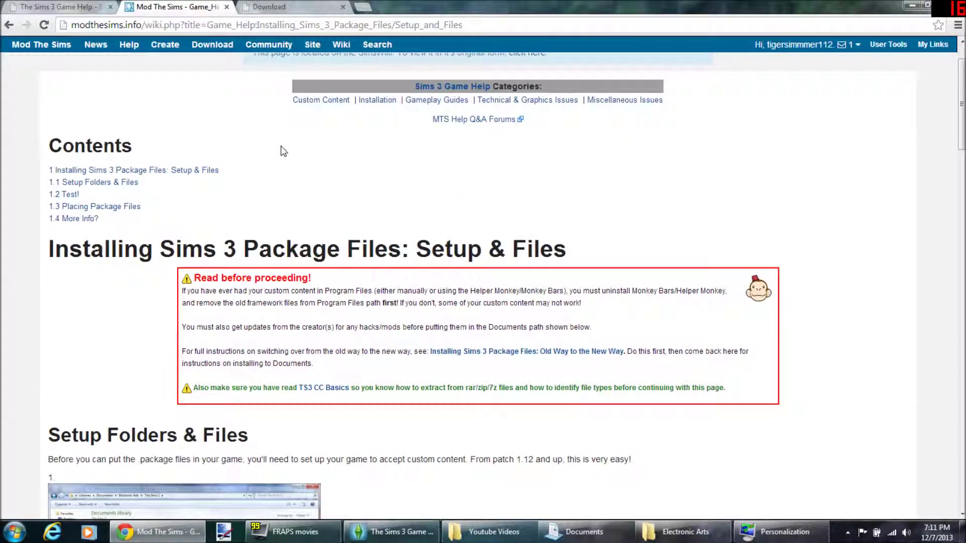
scroll(283, 152, "down", 6)
scroll(207, 115, "up", 7)
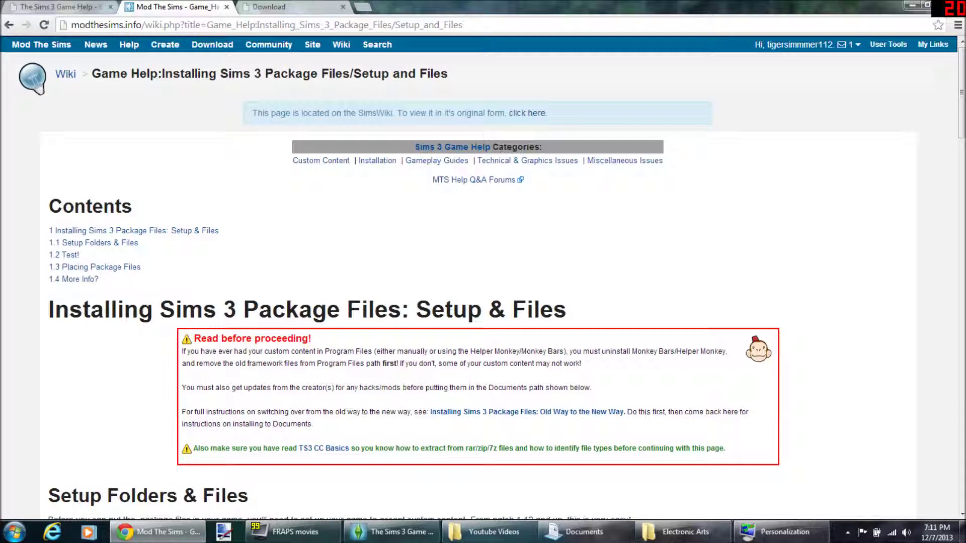
scroll(146, 106, "down", 2)
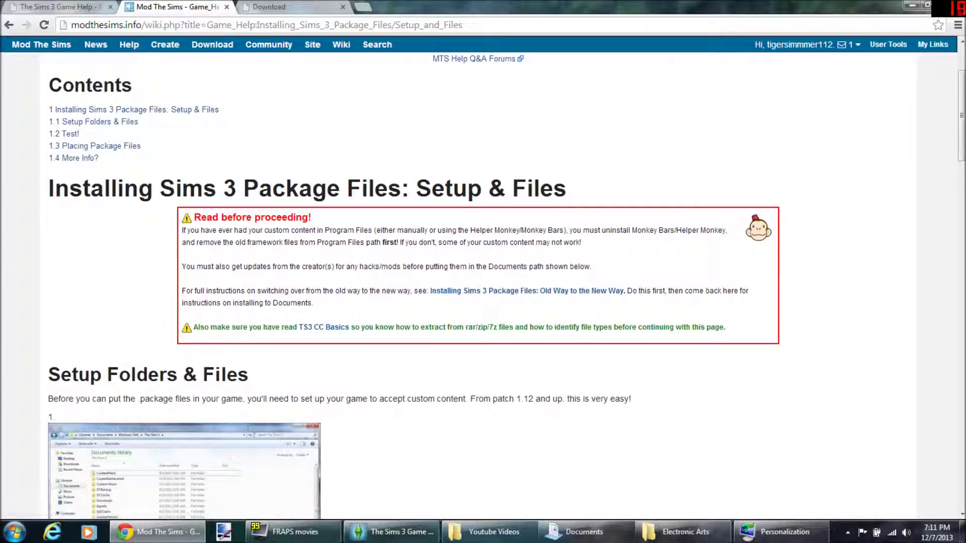
scroll(219, 194, "down", 10)
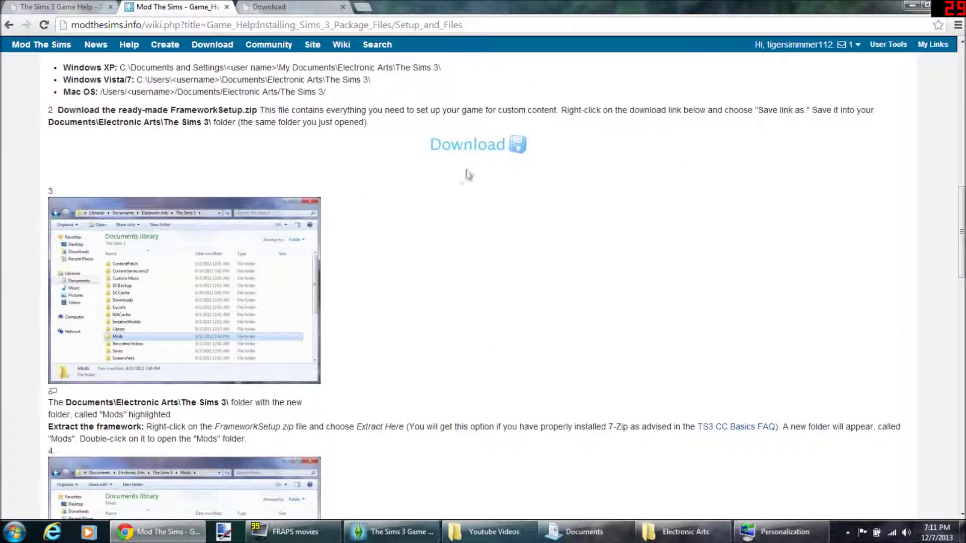
left_click(492, 151)
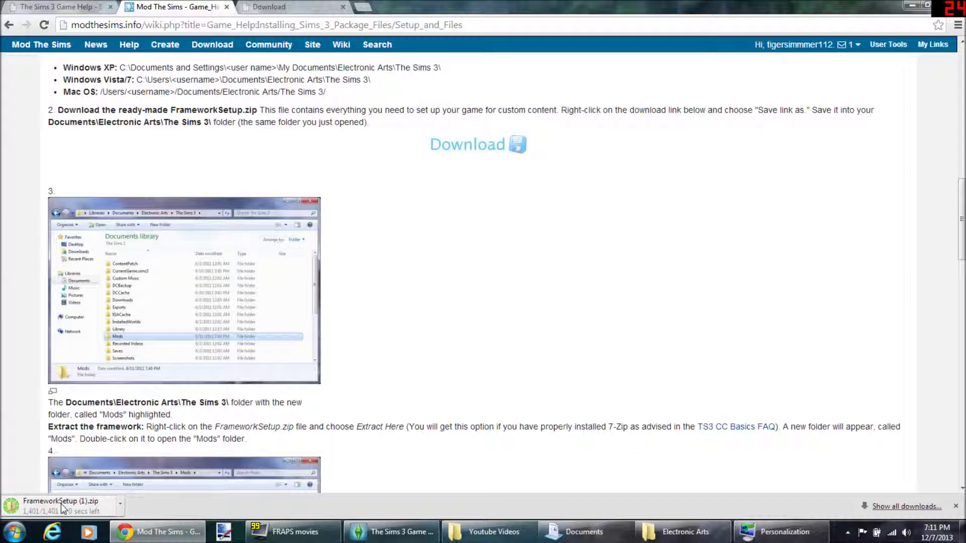
Show the downloaded FrameworkSetup (1).zip in its containing folder.
right_click(63, 508)
left_click(100, 473)
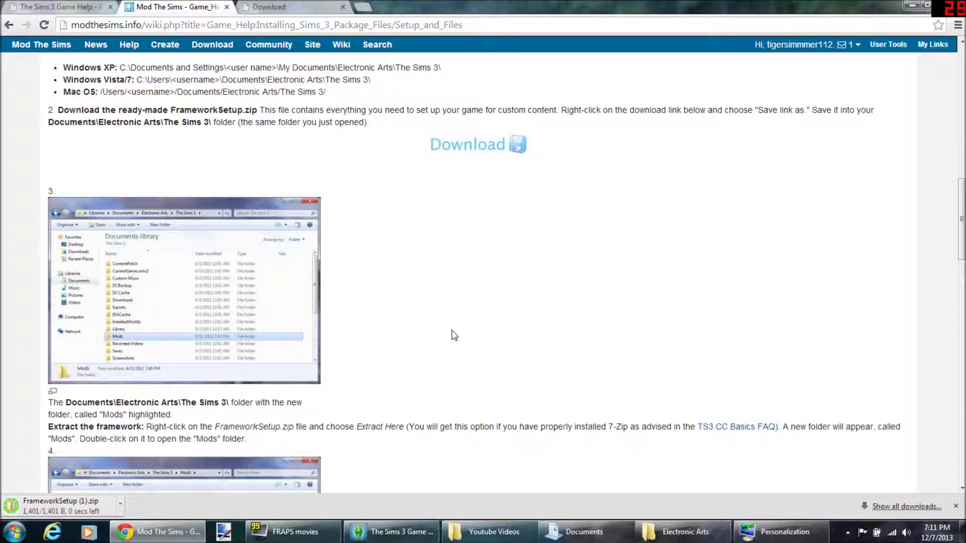
right_click(57, 508)
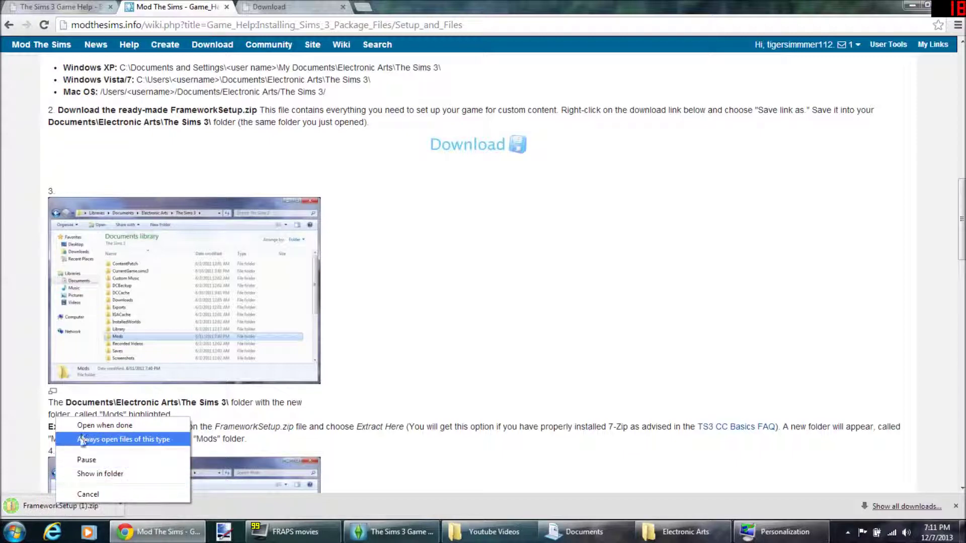
left_click(83, 474)
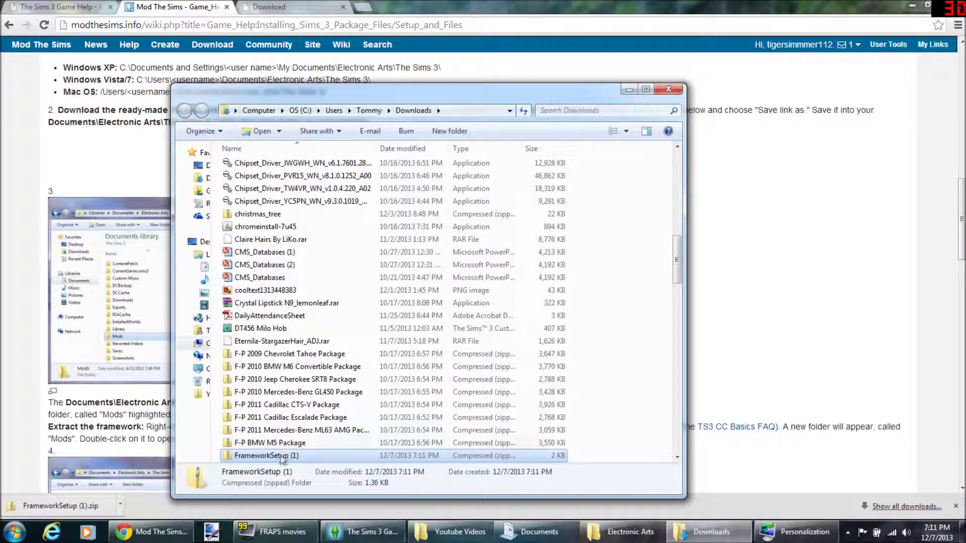
Extract the FrameworkSetup (1) archive directly into the Downloads folder with 7-Zip's Extract Here.
right_click(281, 458)
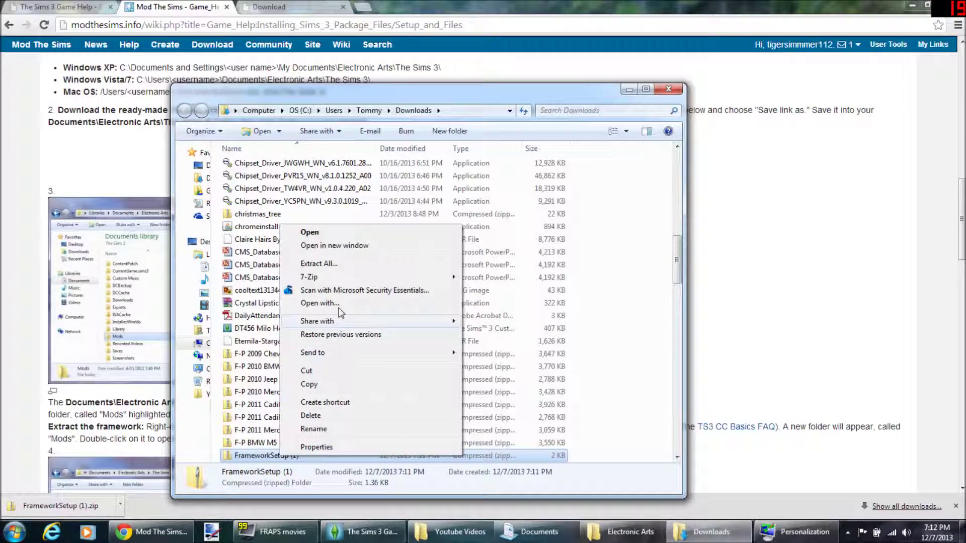
mouse_move(370, 278)
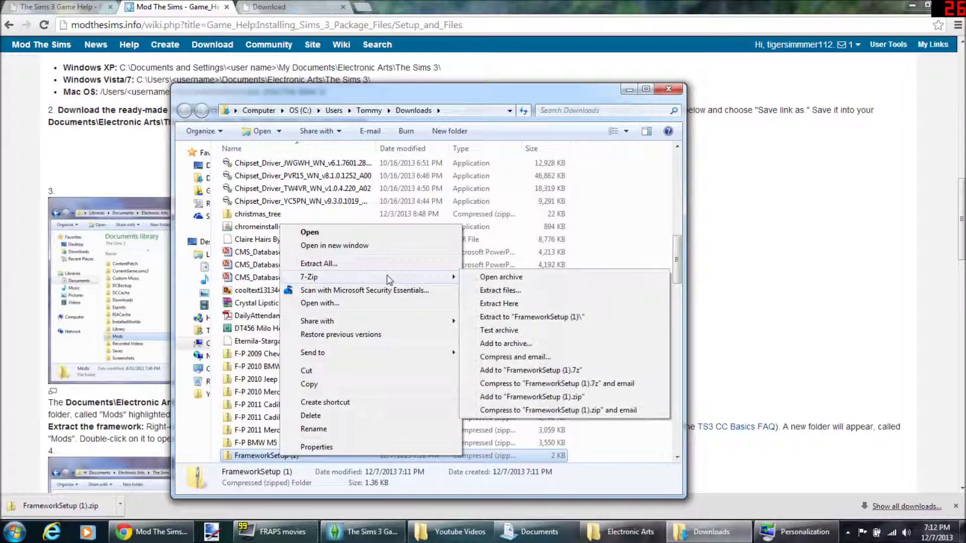
left_click(493, 305)
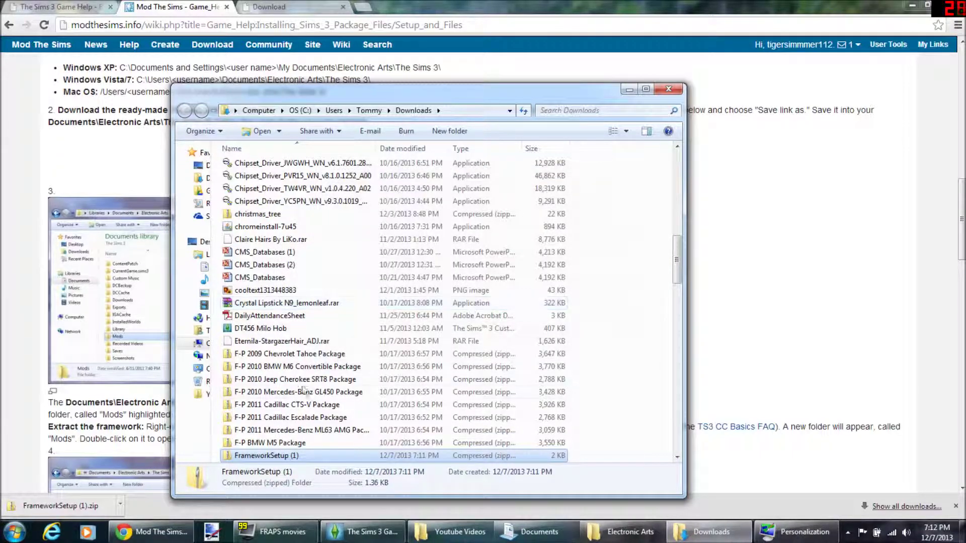
Look through the Downloads folder for the folder extracted from the FrameworkSetup (1) archive.
scroll(305, 438, "up", 6)
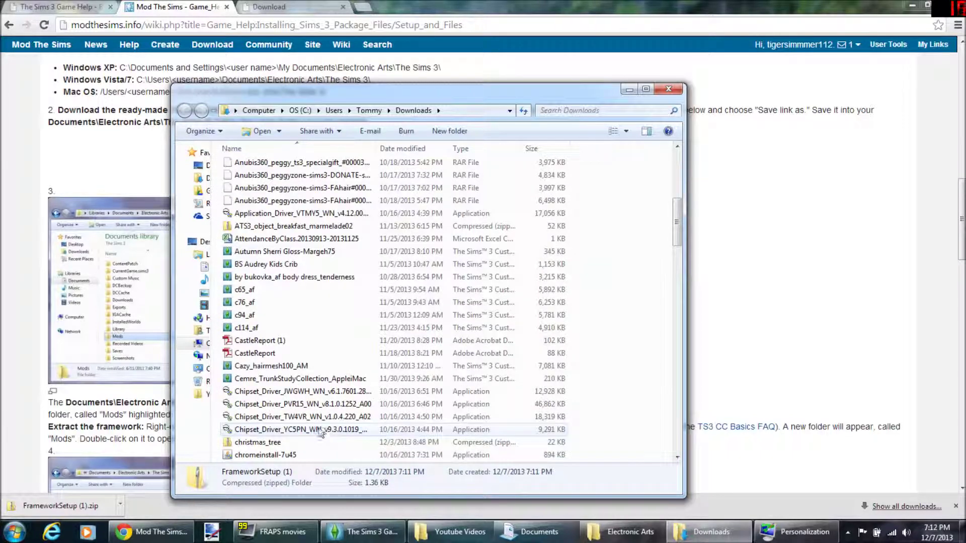
scroll(301, 370, "down", 20)
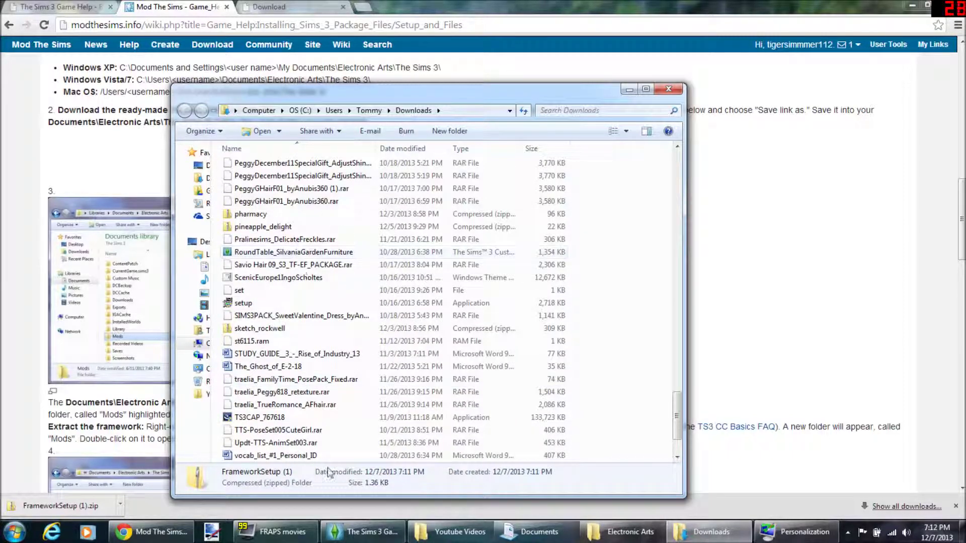
scroll(322, 408, "down", 2)
scroll(324, 412, "up", 20)
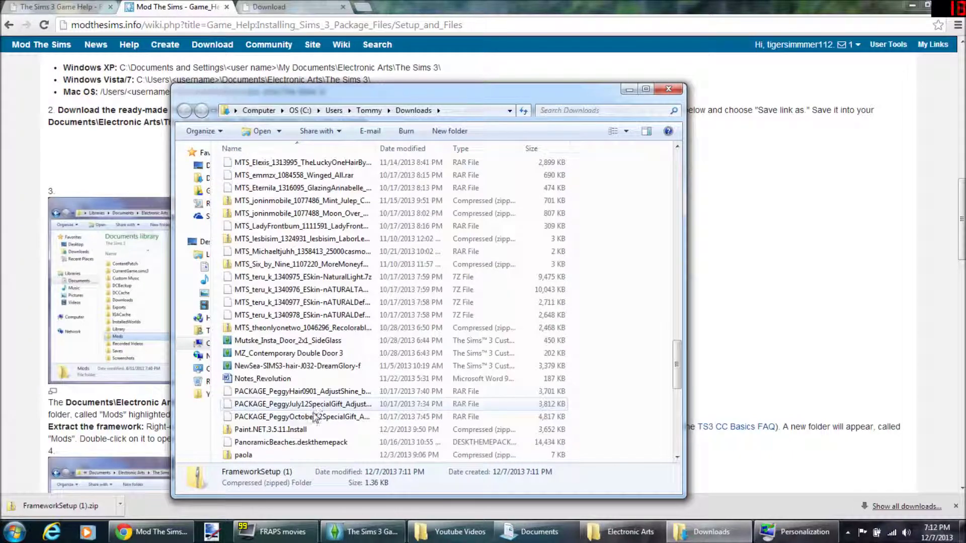
scroll(325, 312, "up", 3)
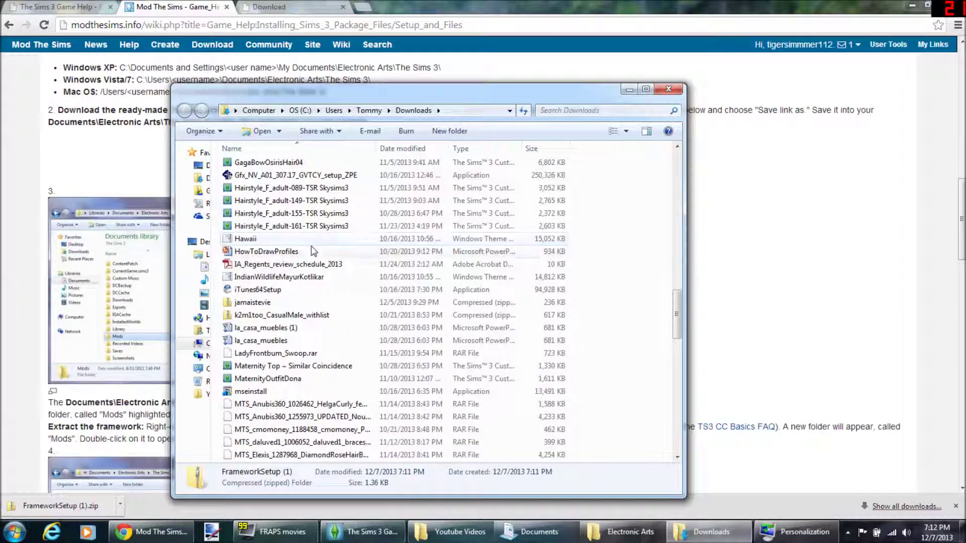
scroll(332, 357, "up", 3)
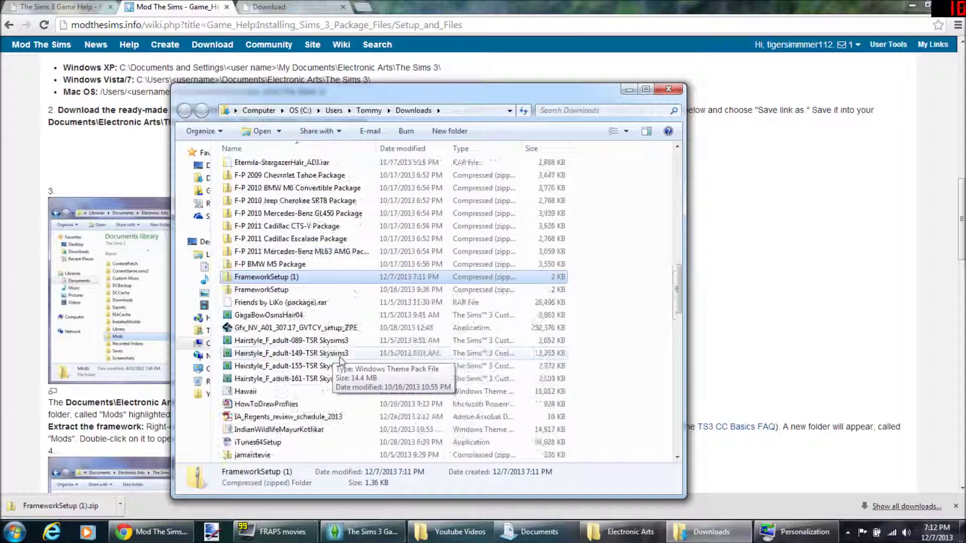
scroll(355, 366, "up", 1)
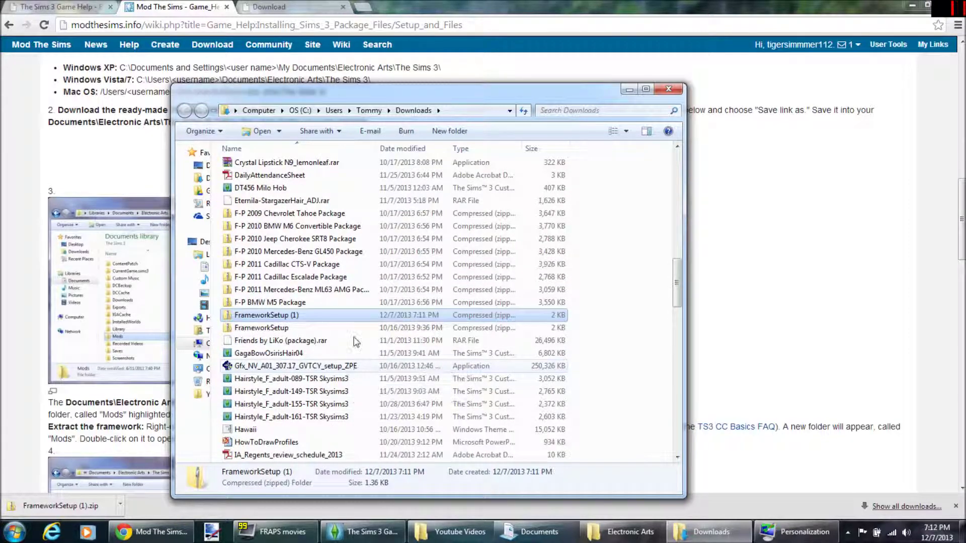
scroll(319, 261, "up", 3)
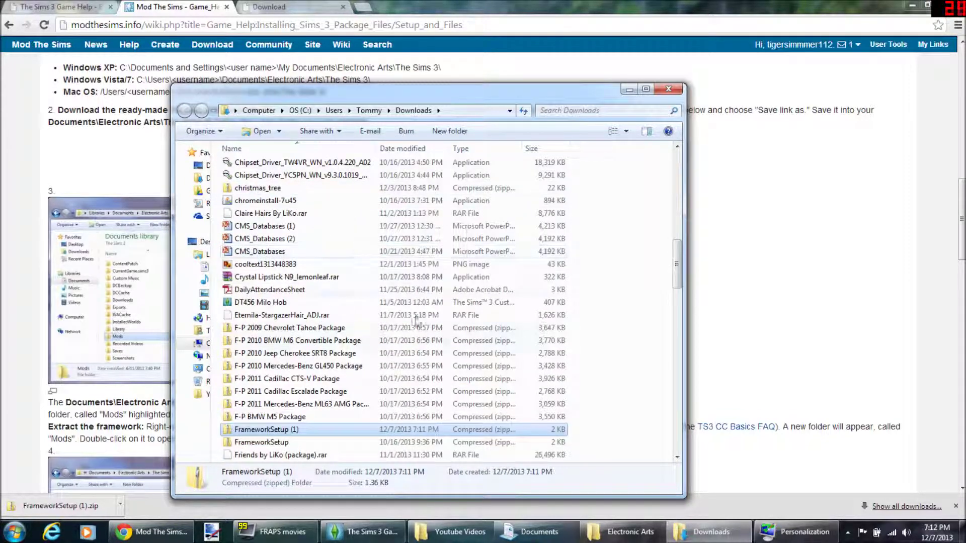
scroll(286, 392, "down", 1)
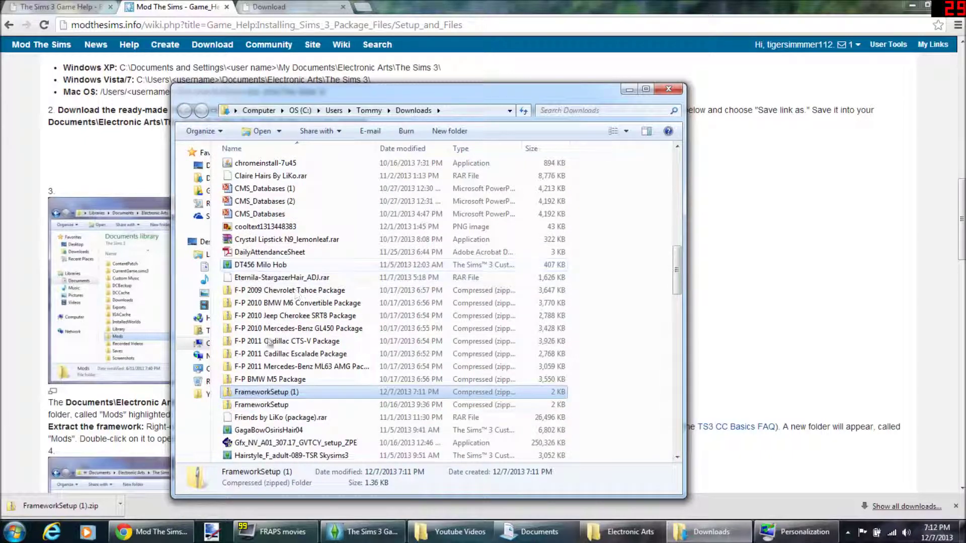
right_click(274, 398)
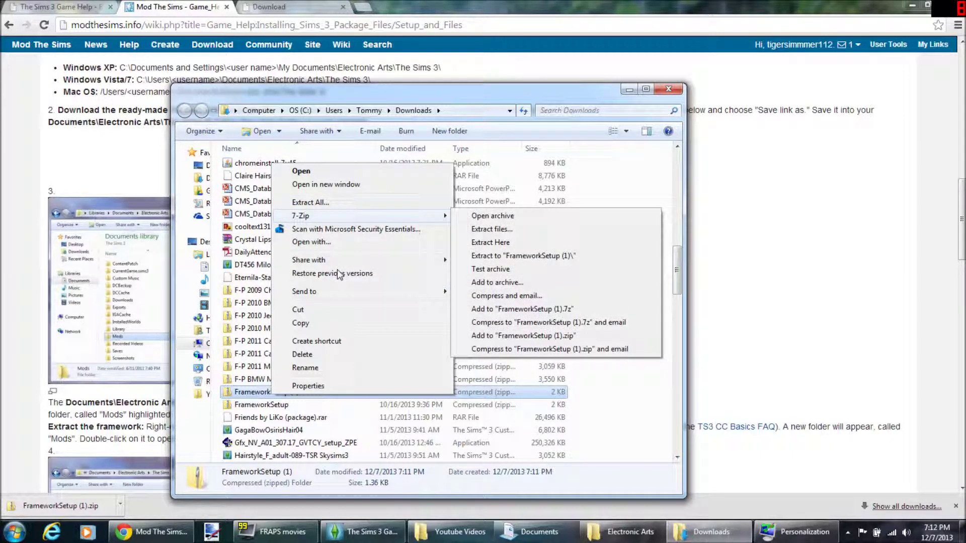
left_click(262, 392)
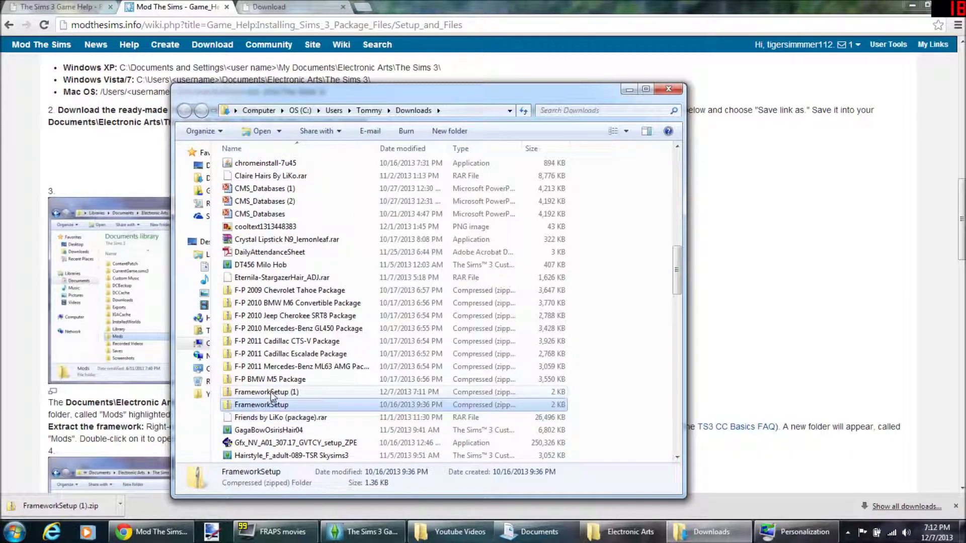
scroll(239, 394, "up", 7)
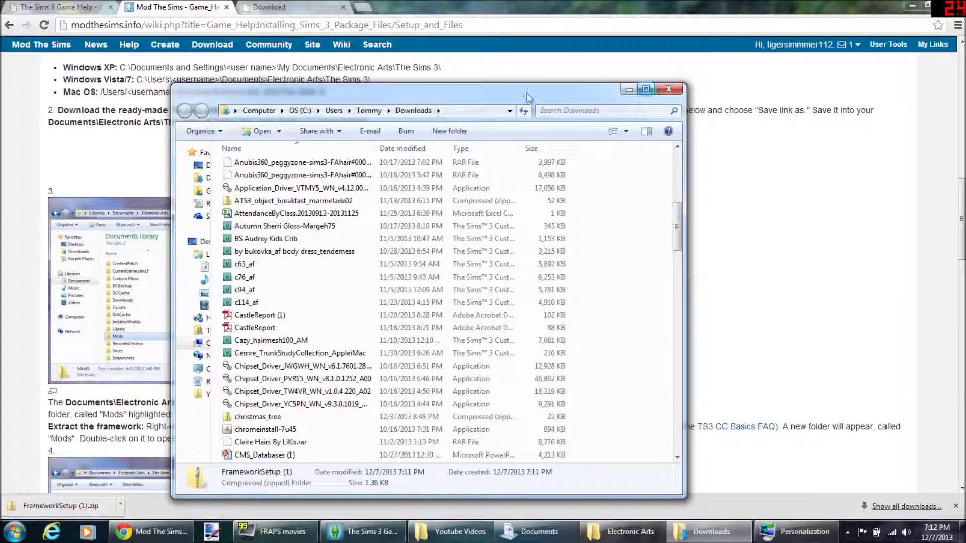
scroll(302, 257, "up", 8)
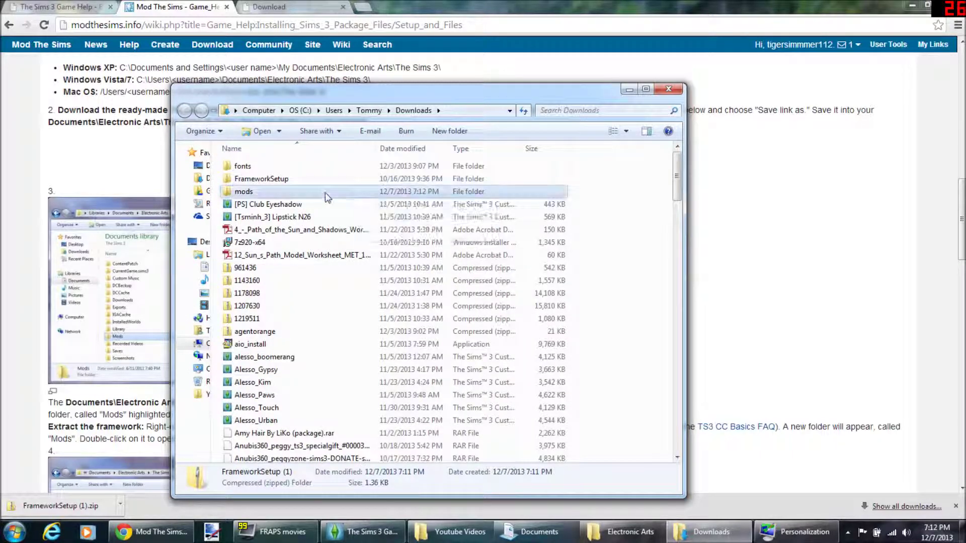
Open the Mods folder inside the FrameworkSetup folder and examine its Overrides, Packages and Resource.cfg items.
double_click(317, 180)
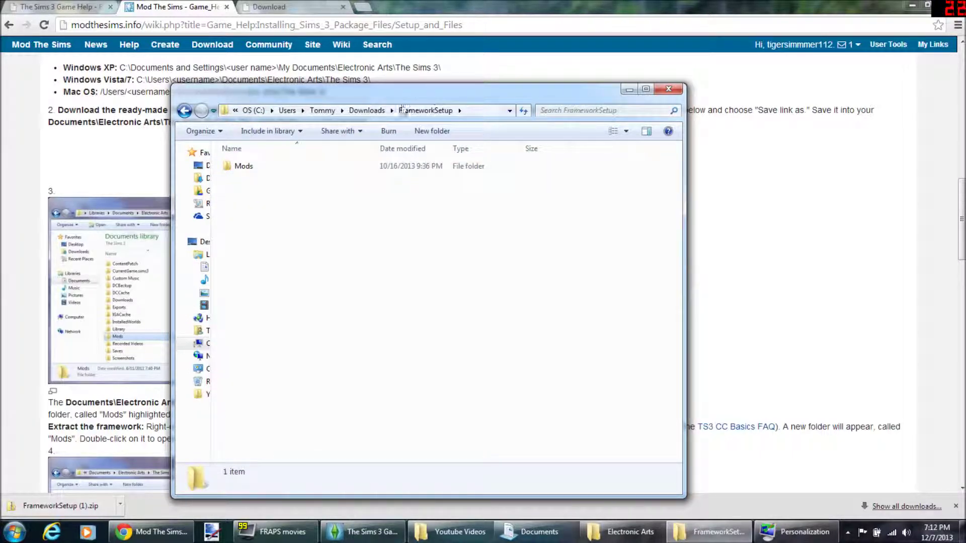
left_click(367, 110)
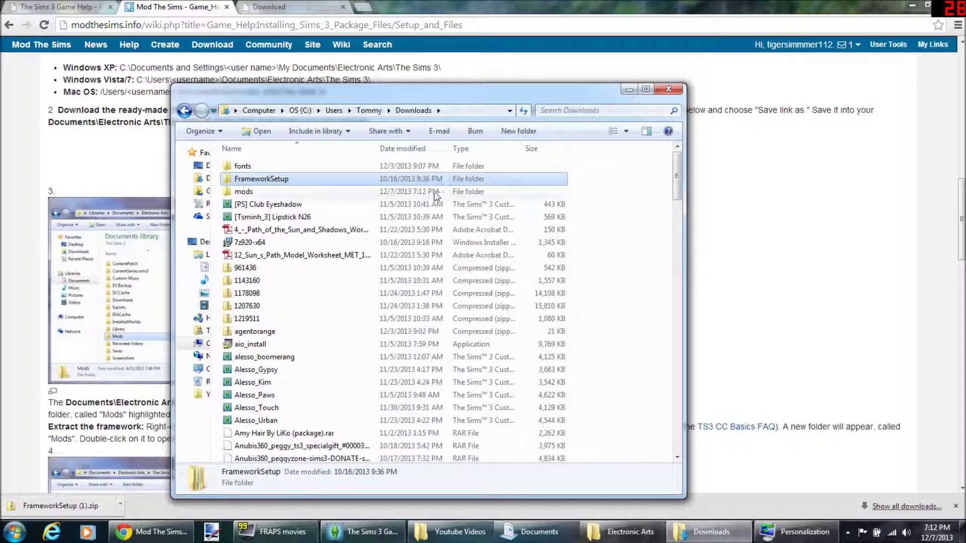
double_click(289, 179)
double_click(309, 167)
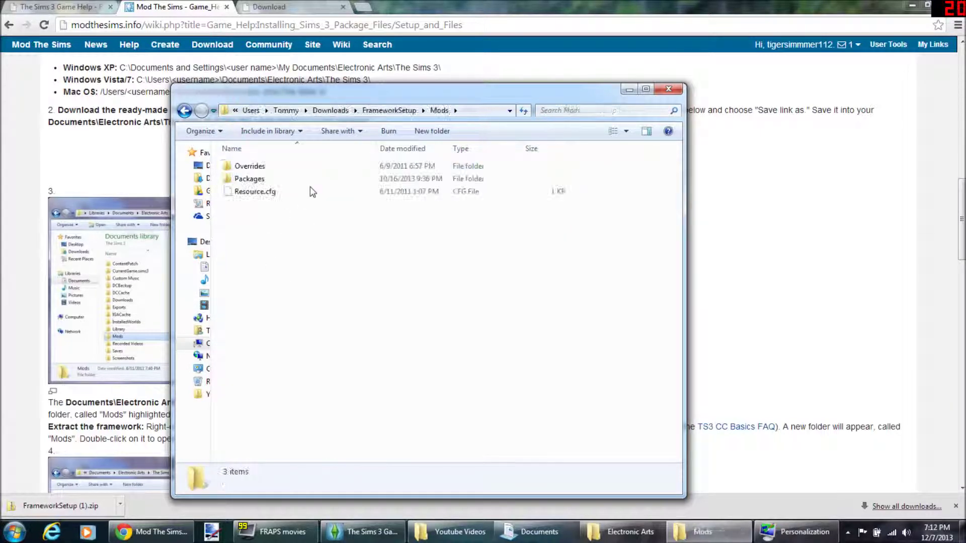
mouse_move(310, 191)
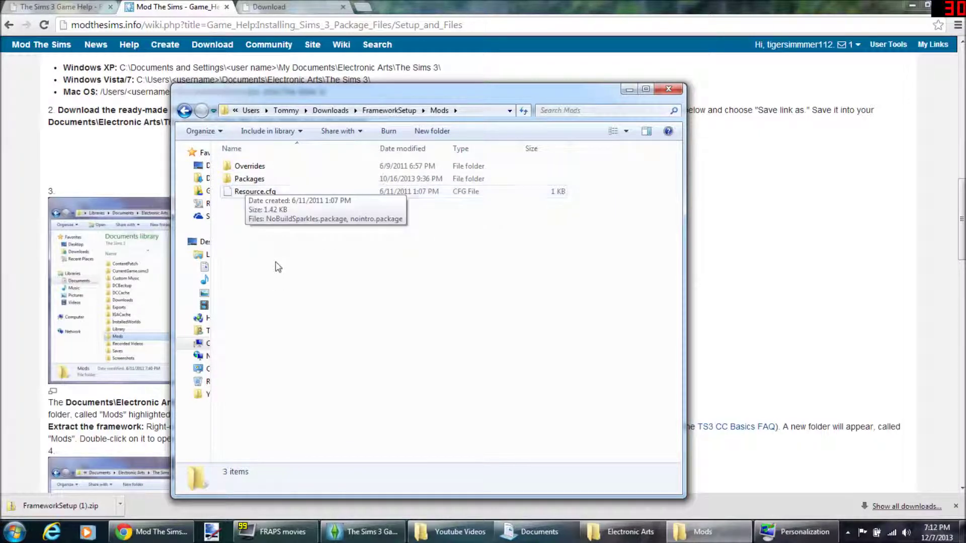
left_click(277, 191)
key("ctrl+a")
left_click(278, 244)
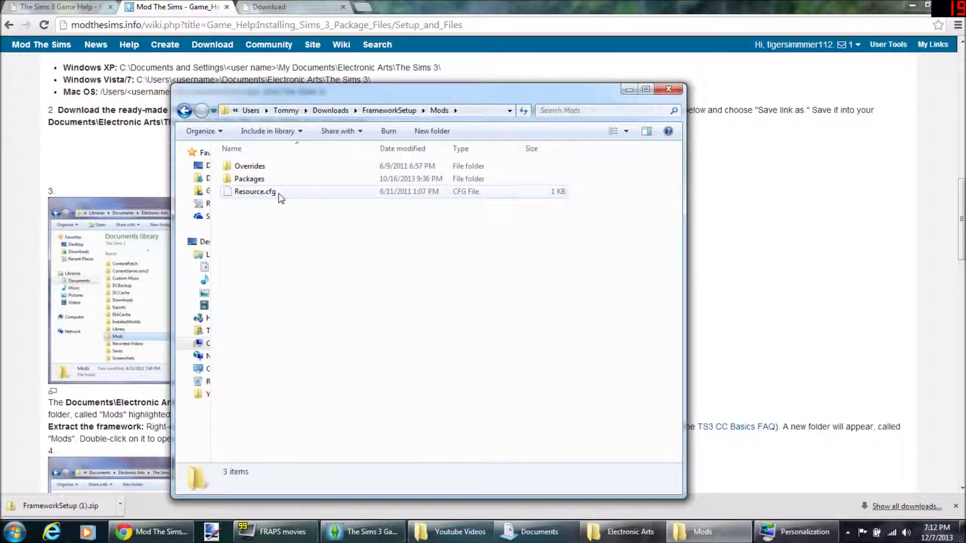
Return to the FrameworkSetup folder and copy its Mods folder.
mouse_move(280, 196)
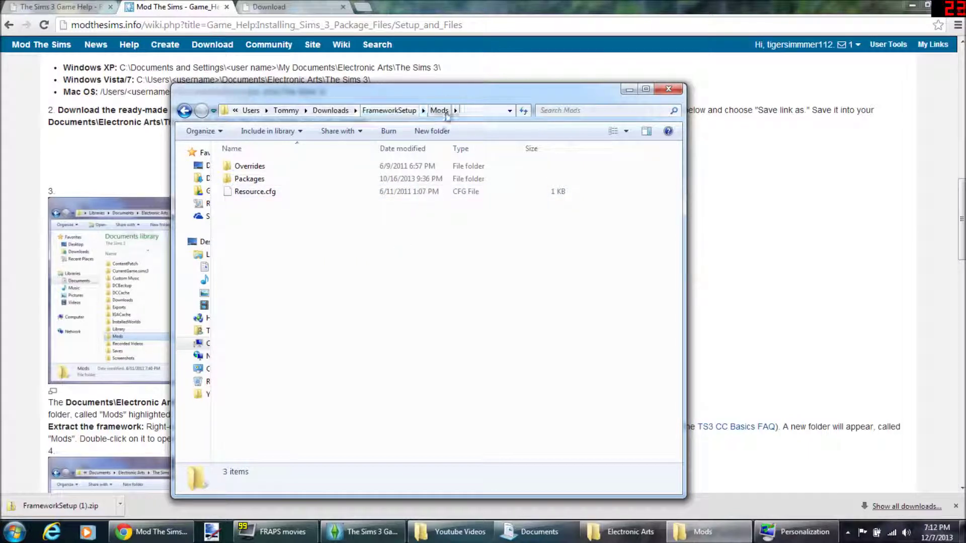
left_click(439, 110)
left_click(413, 111)
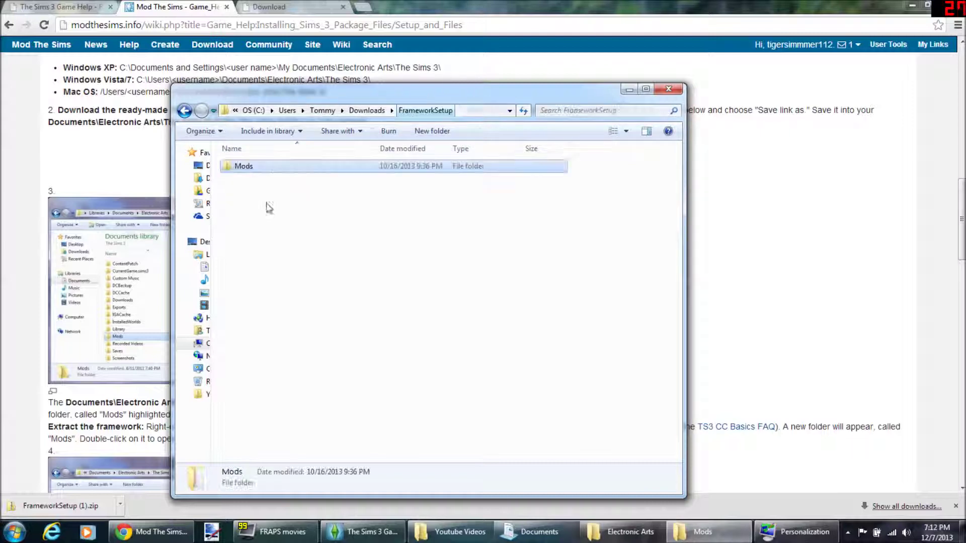
right_click(274, 171)
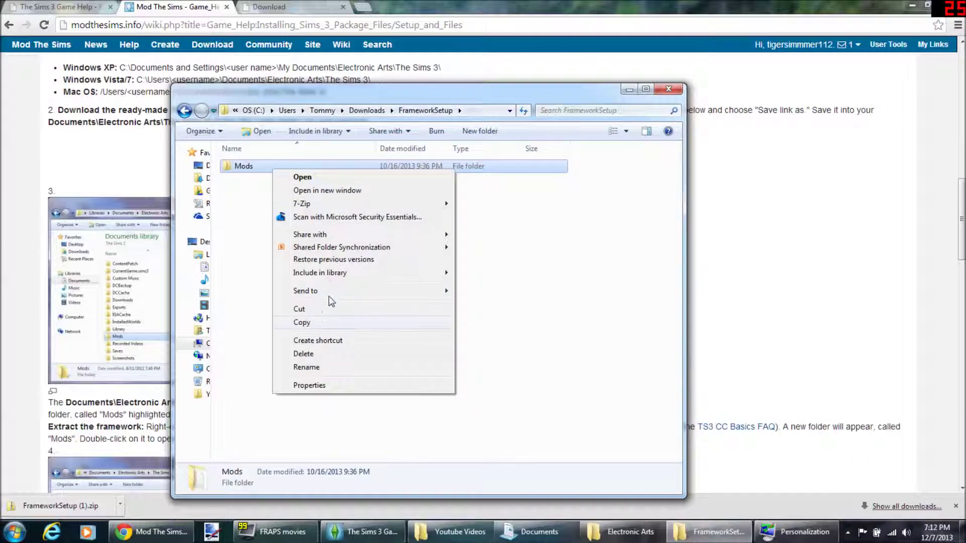
left_click(322, 322)
Open the Mods folder in Electronic Arts\The Sims 3, examine its contents, and close both folder windows.
left_click(629, 532)
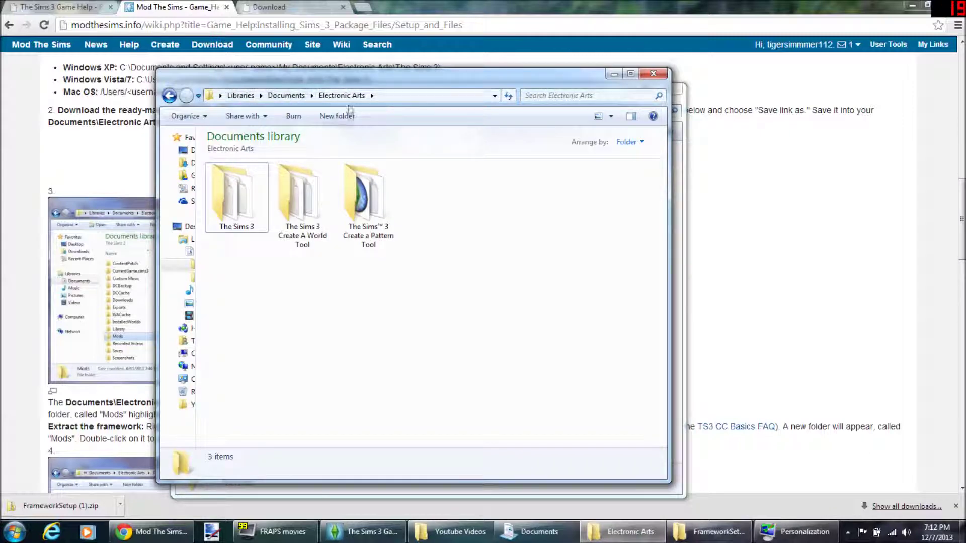
double_click(234, 194)
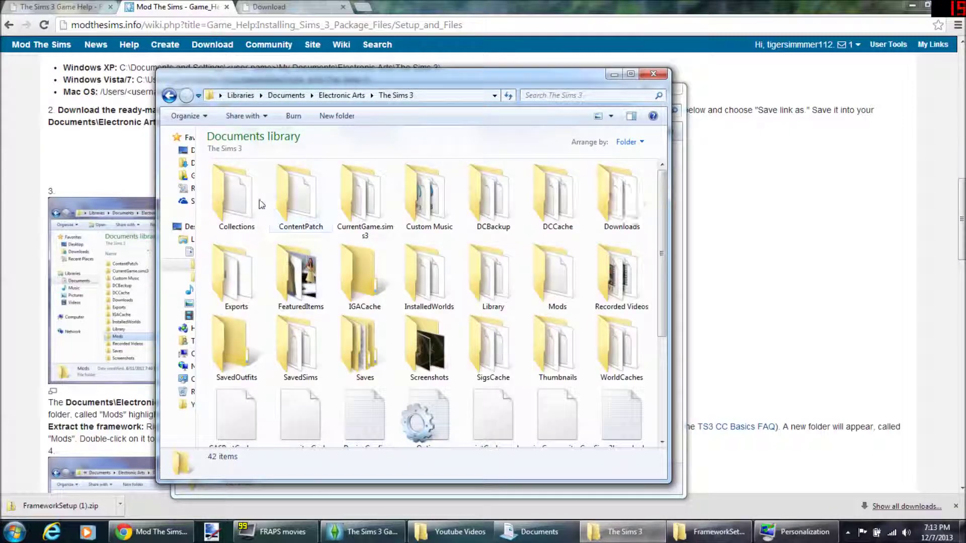
scroll(518, 240, "down", 3)
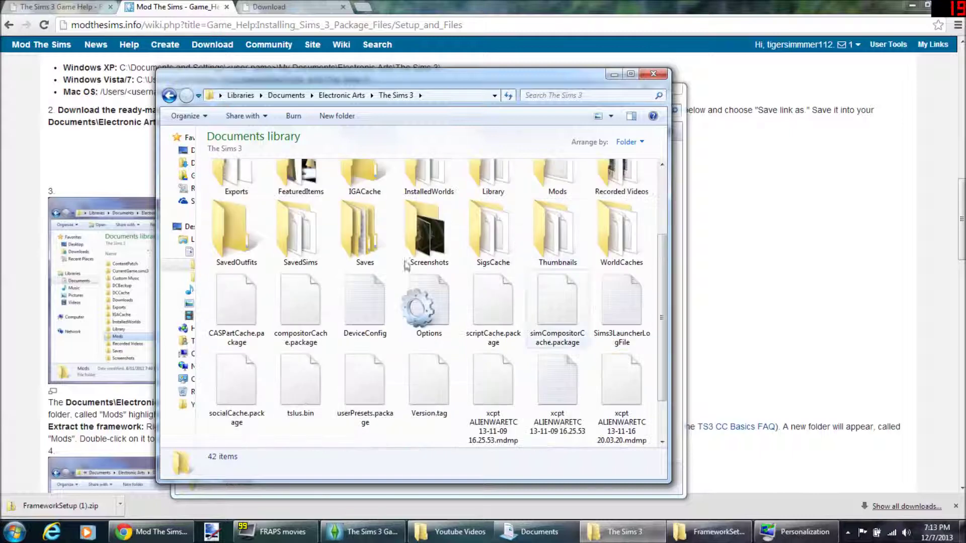
scroll(462, 233, "up", 3)
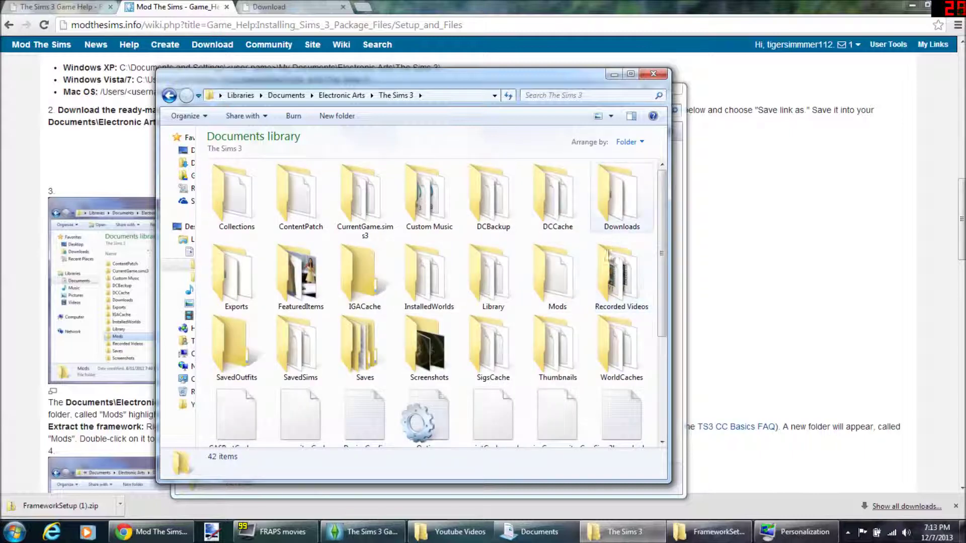
double_click(554, 254)
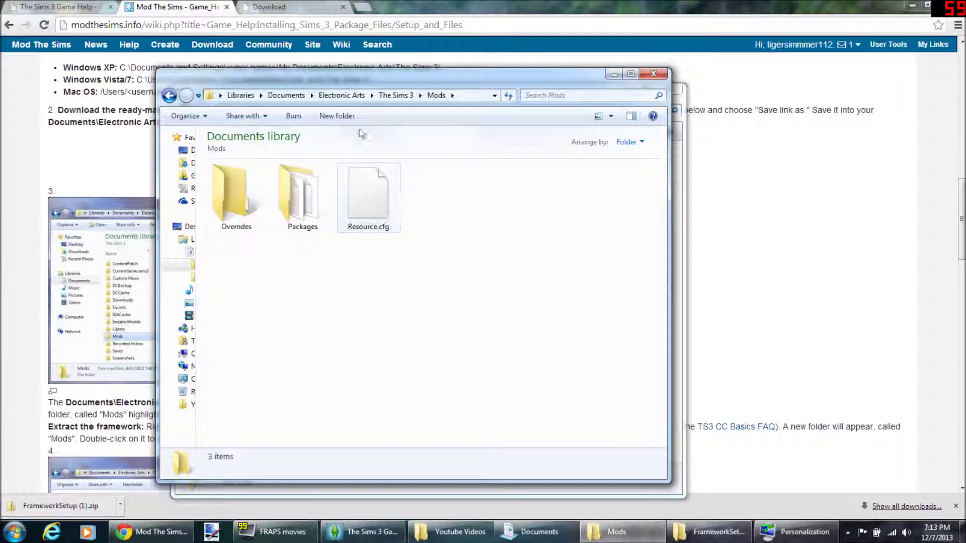
left_click(653, 74)
left_click(665, 90)
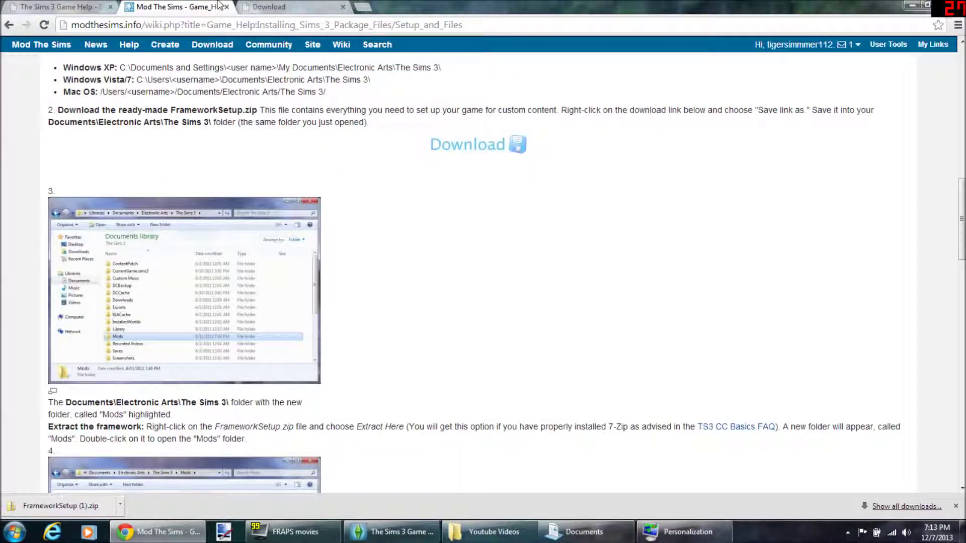
Go to the Sims 3 downloads section of Mod The Sims and search it for "makeup".
scroll(445, 271, "up", 15)
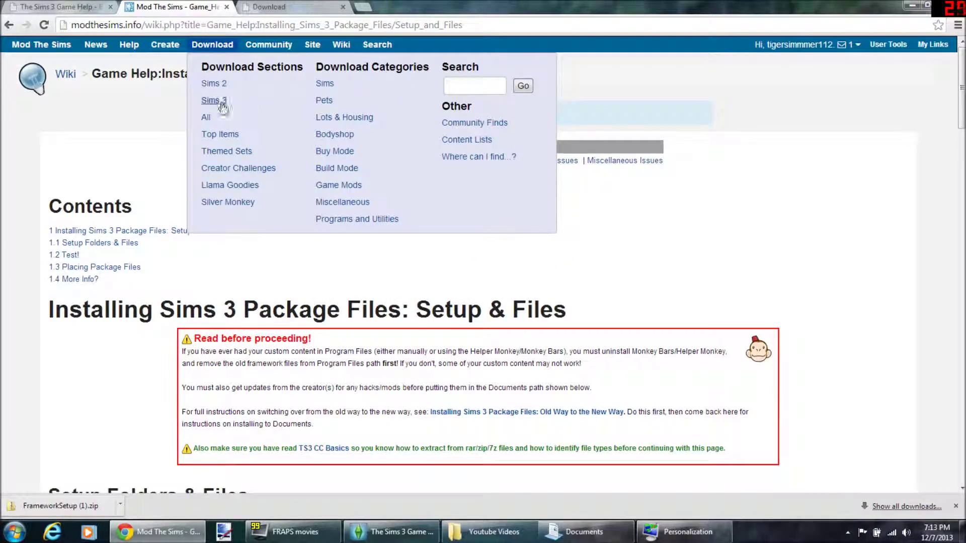
left_click(217, 100)
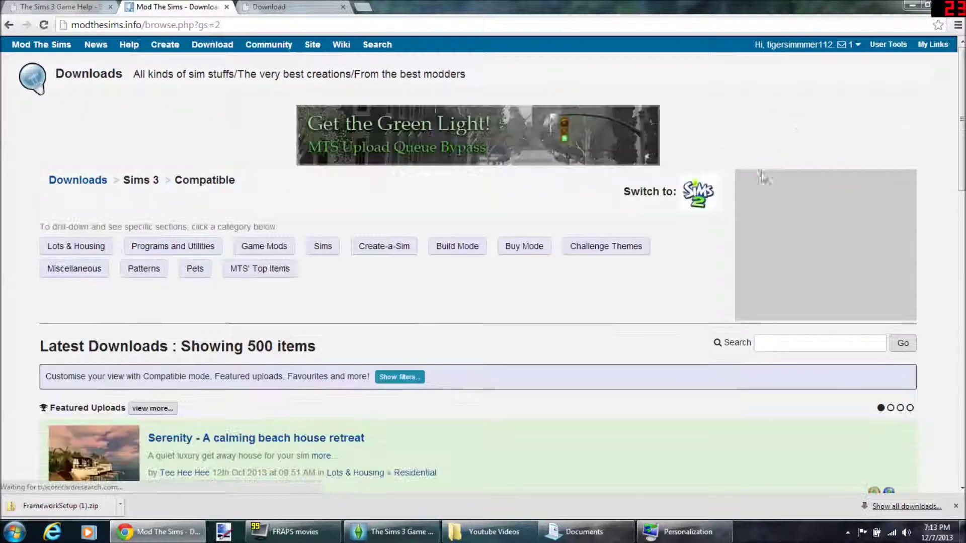
type("makeup")
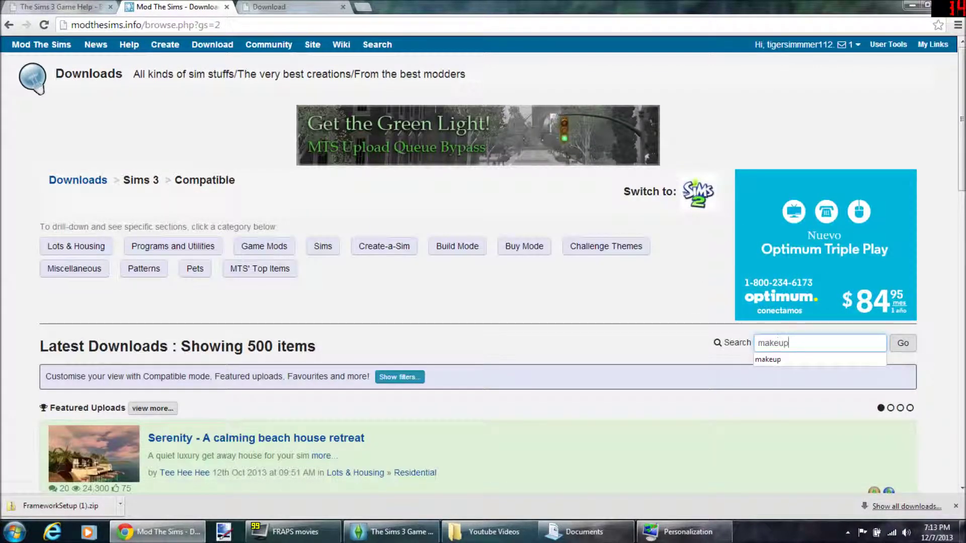
key("Return")
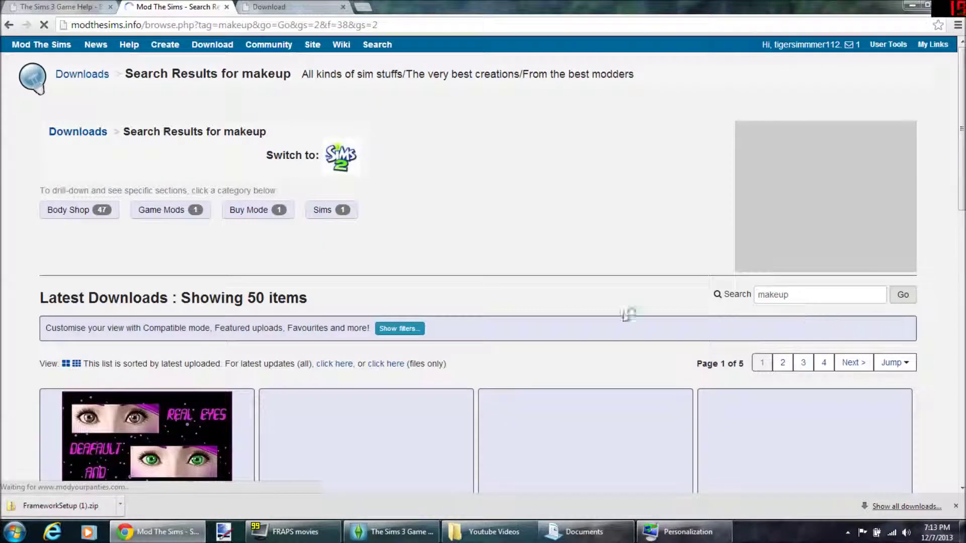
Browse the makeup results through to page 2 and open the Misty Eyeshadow download page.
scroll(408, 316, "down", 5)
scroll(610, 244, "down", 10)
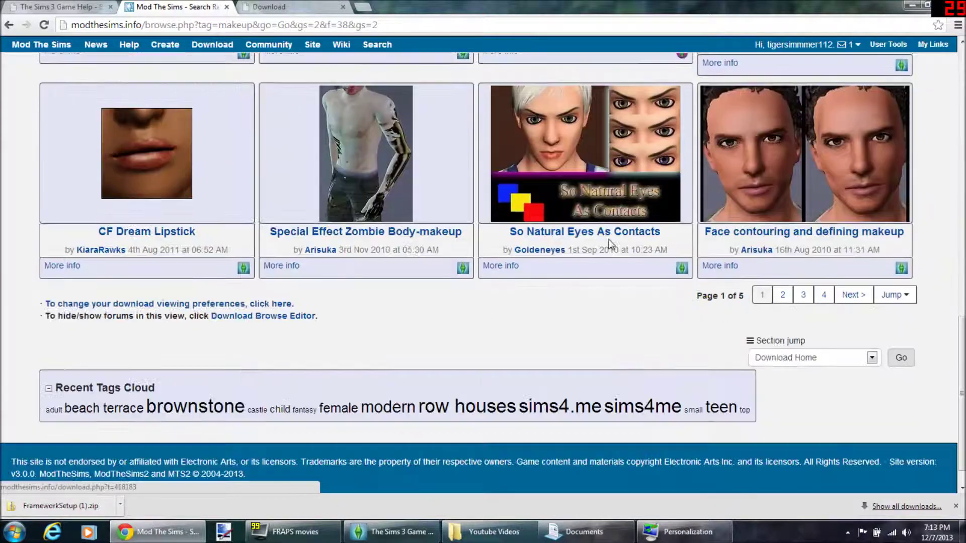
left_click(783, 295)
scroll(536, 284, "down", 7)
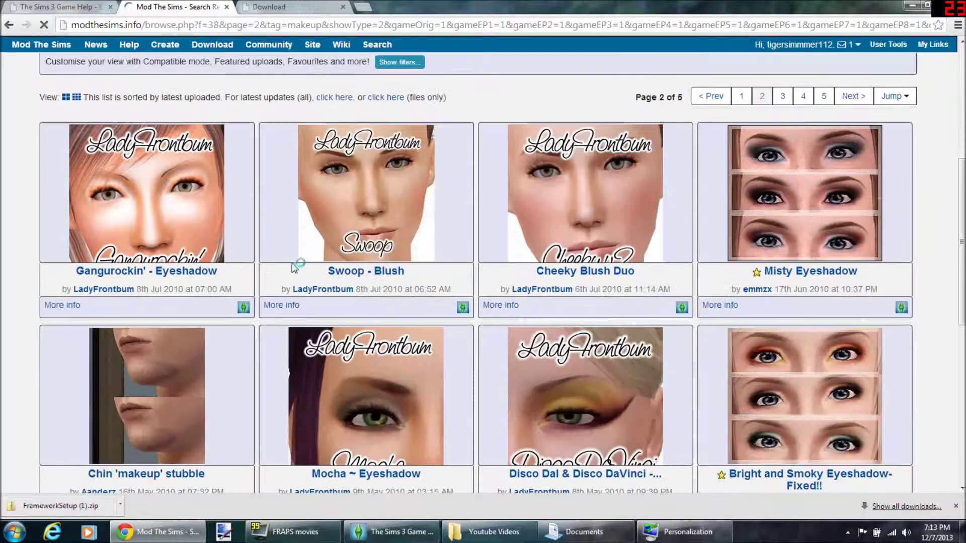
scroll(819, 249, "up", 1)
left_click(820, 250)
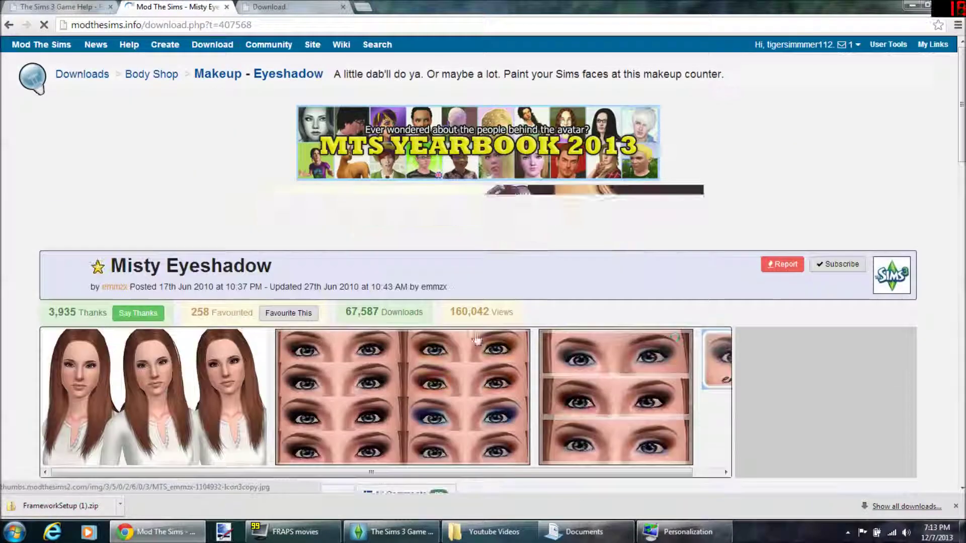
Examine the Misty Eyeshadow description, including the unsupported-creator notice, preview pictures and colour combinations.
scroll(463, 301, "down", 4)
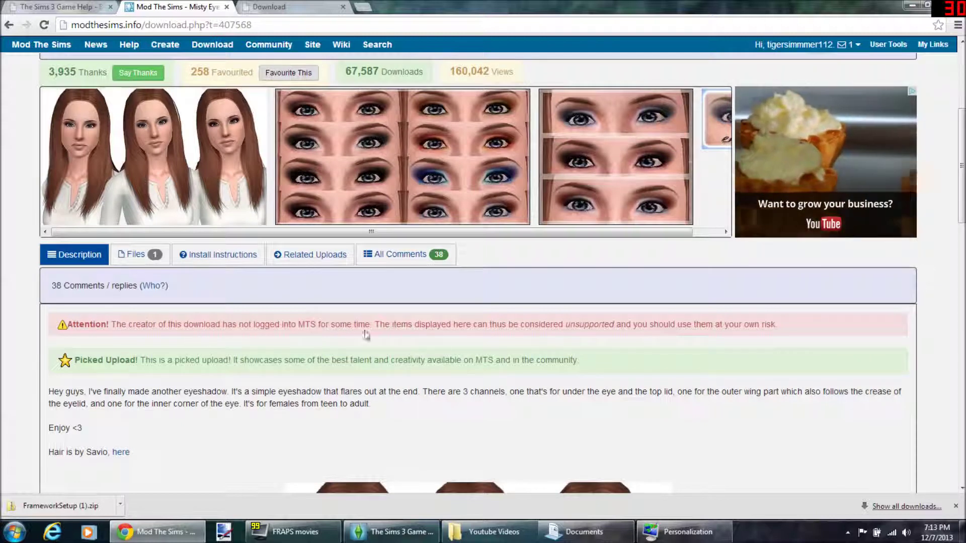
left_click_drag(431, 325, 696, 325)
left_click(696, 324)
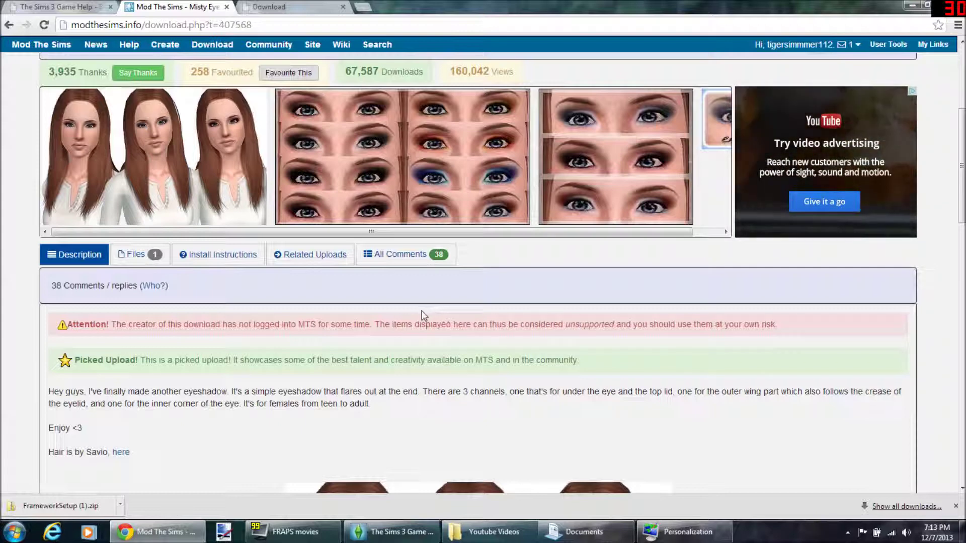
scroll(417, 313, "down", 1)
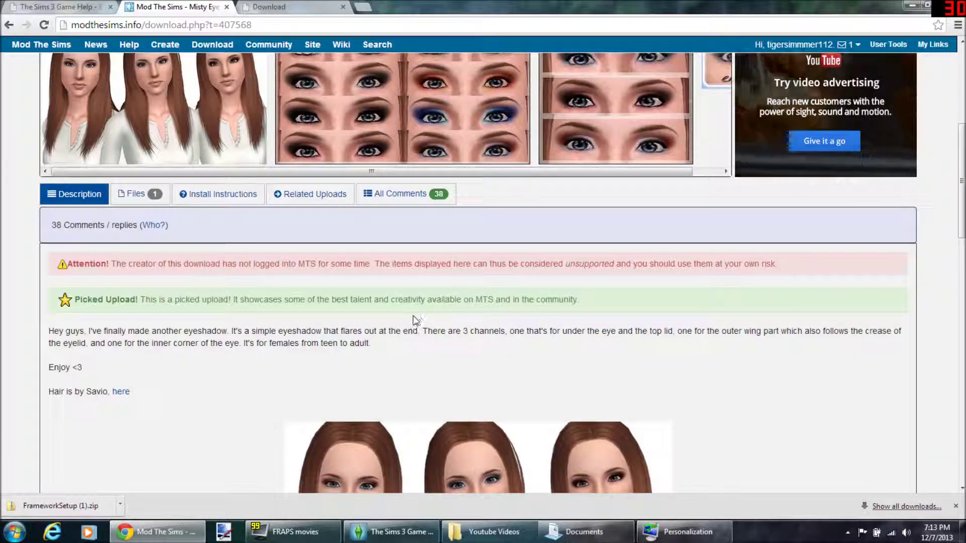
scroll(416, 320, "down", 3)
scroll(255, 305, "down", 8)
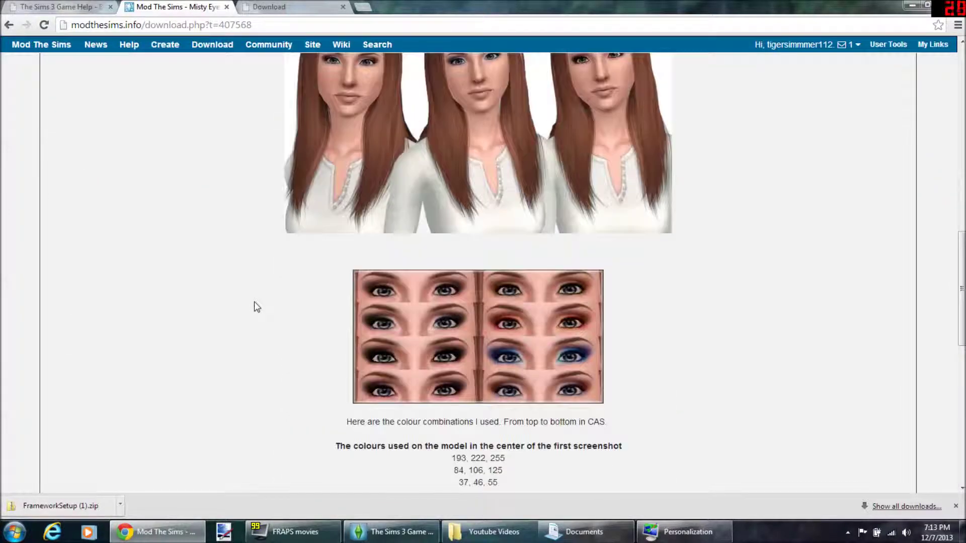
scroll(248, 303, "up", 8)
scroll(248, 302, "up", 4)
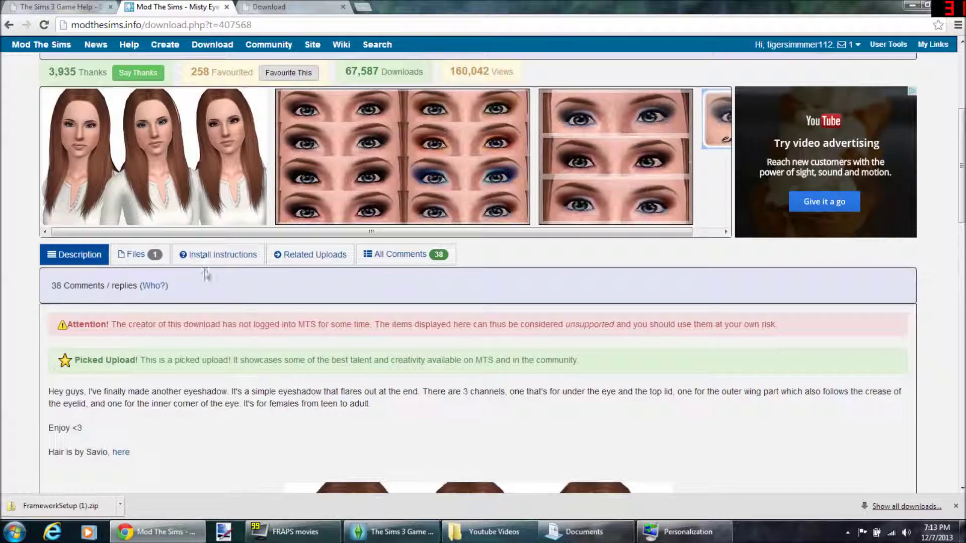
Read through all comments on Misty Eyeshadow for reports of whether the download works in the game.
left_click(414, 260)
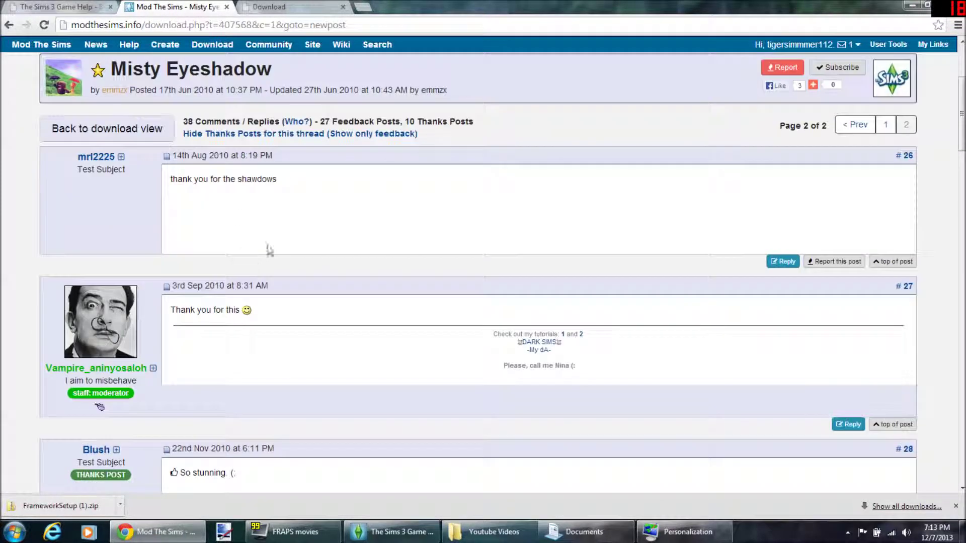
scroll(270, 249, "down", 2)
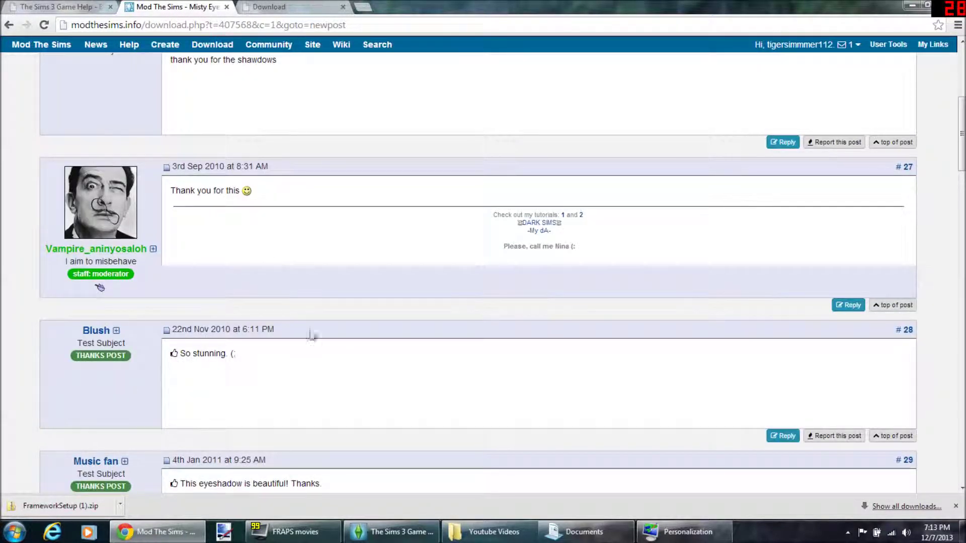
scroll(285, 398, "down", 2)
scroll(384, 384, "down", 5)
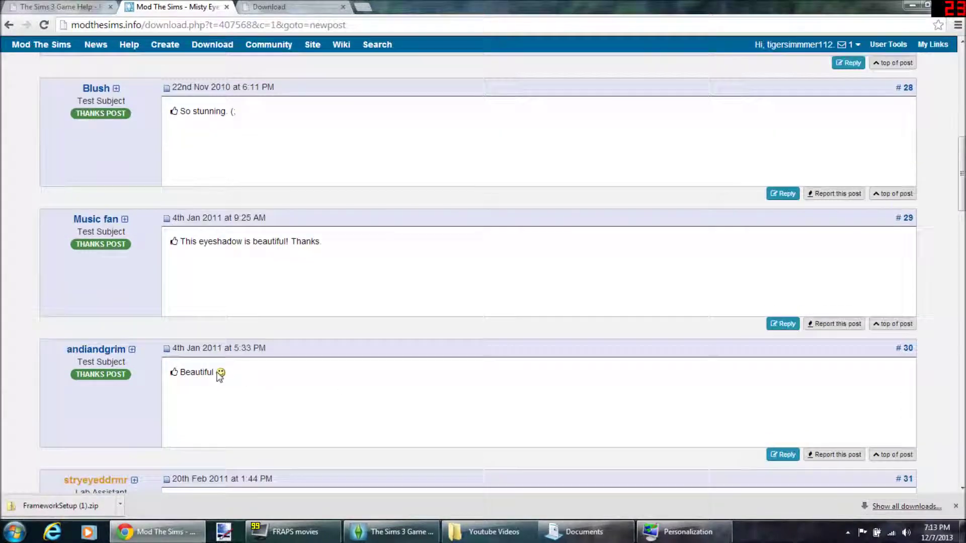
scroll(246, 445, "down", 1)
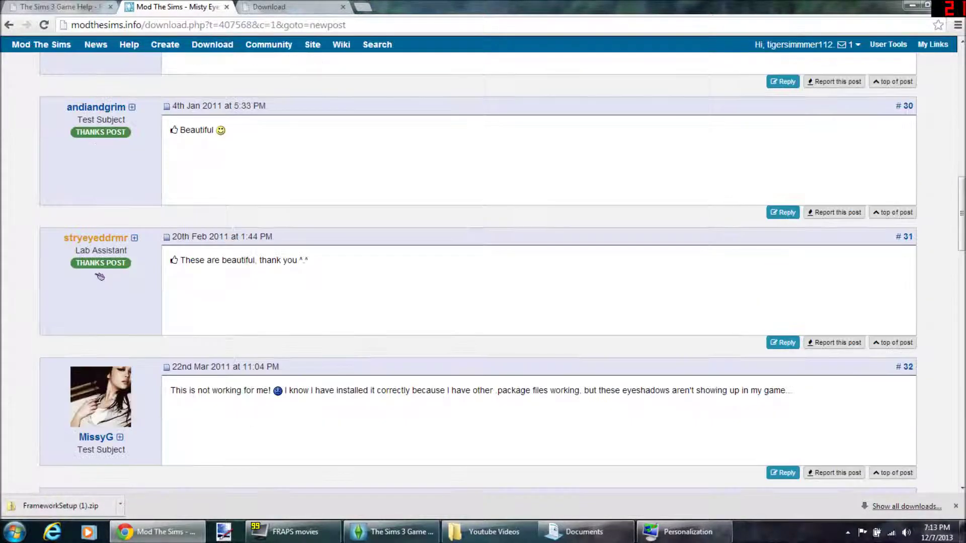
left_click_drag(312, 392, 768, 391)
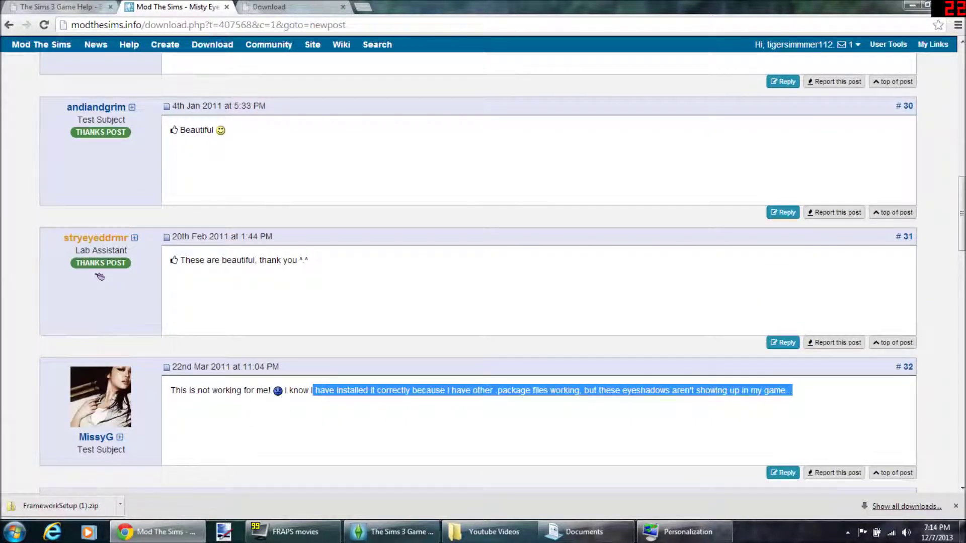
left_click(427, 393)
scroll(380, 383, "down", 3)
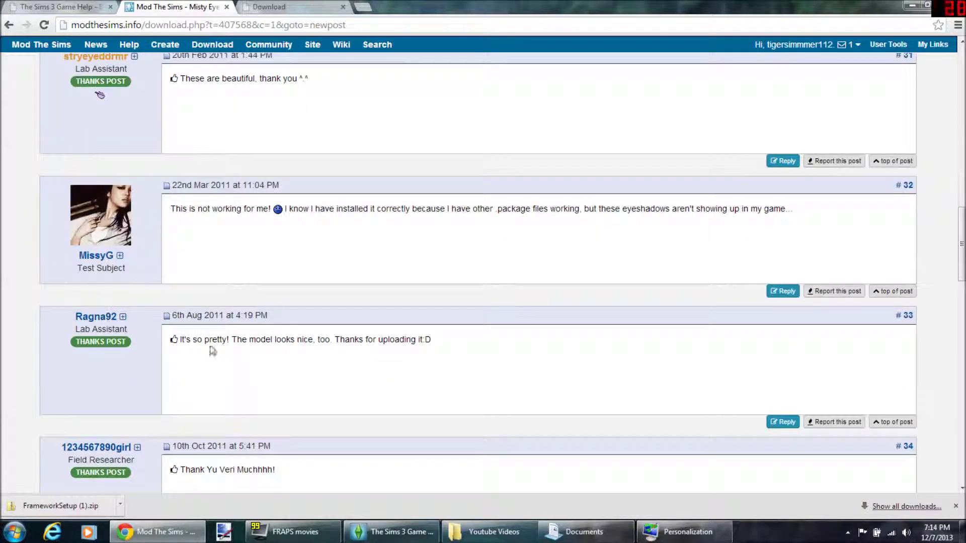
scroll(314, 367, "down", 5)
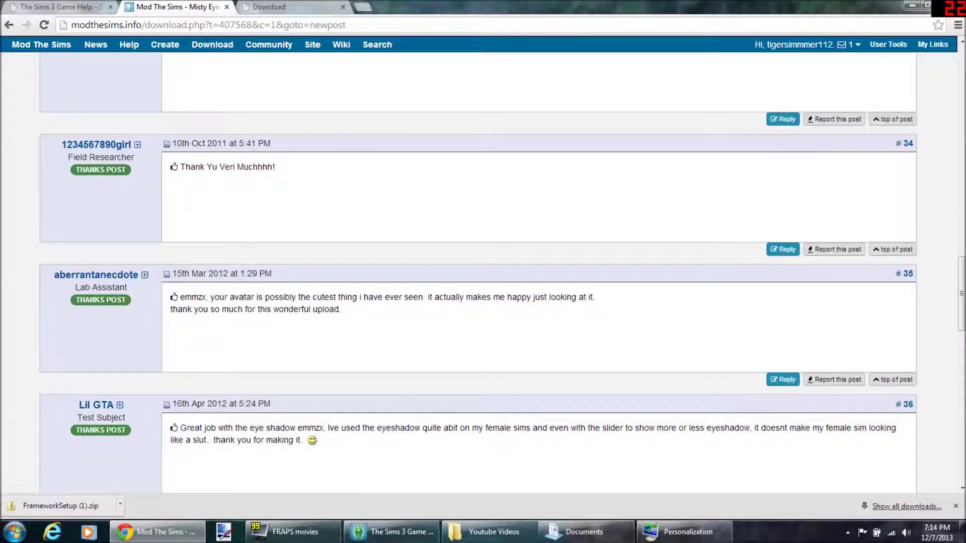
scroll(309, 339, "up", 15)
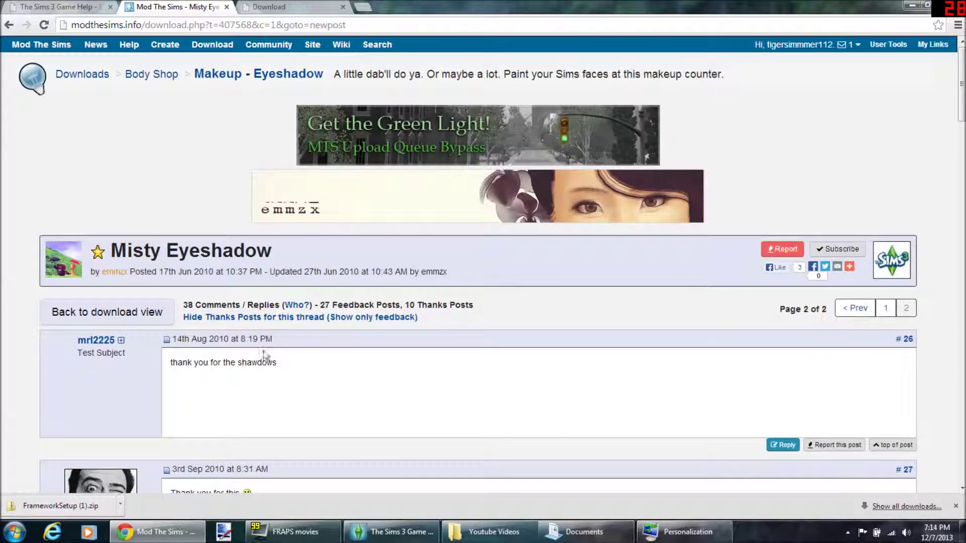
Return to the Misty Eyeshadow download view and download Misty_Eyeshadow.rar from its file list.
left_click(142, 313)
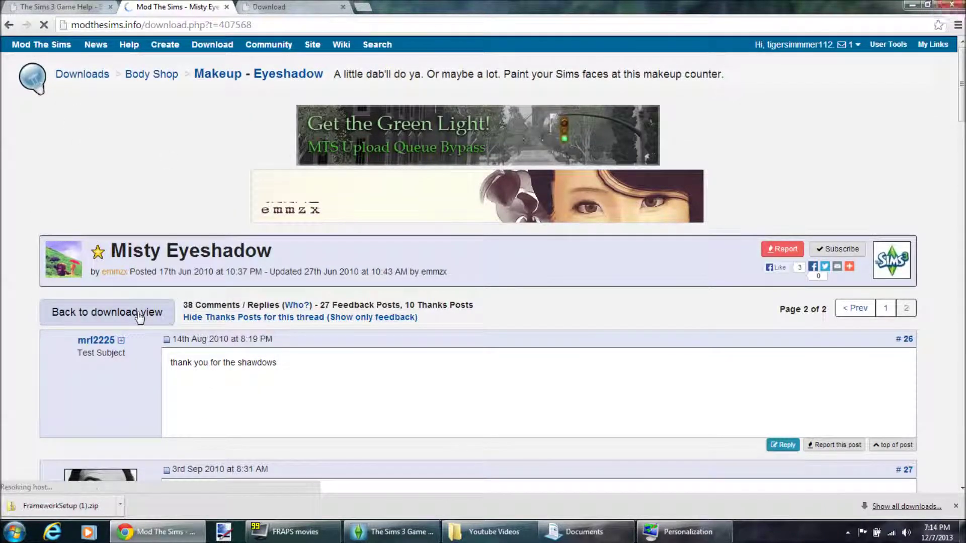
scroll(396, 318, "down", 2)
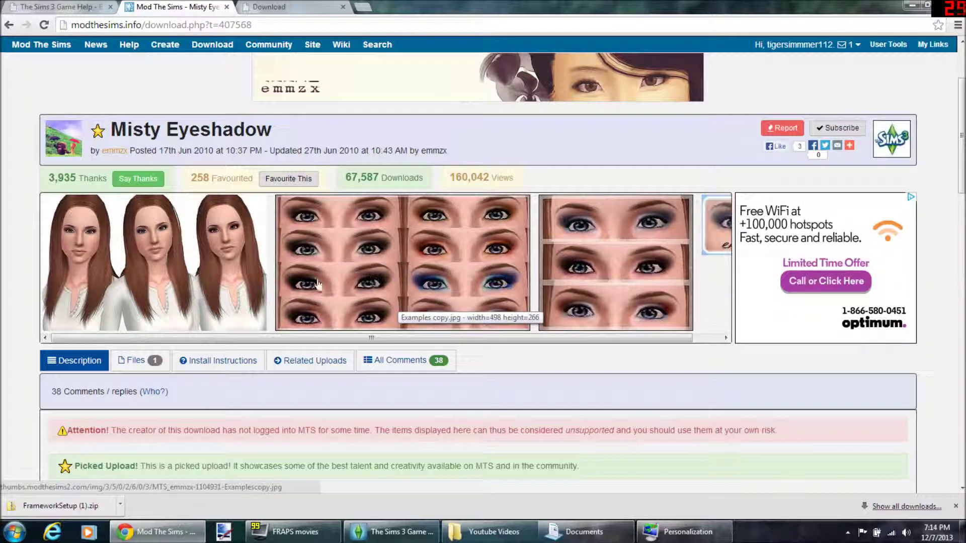
scroll(144, 361, "down", 2)
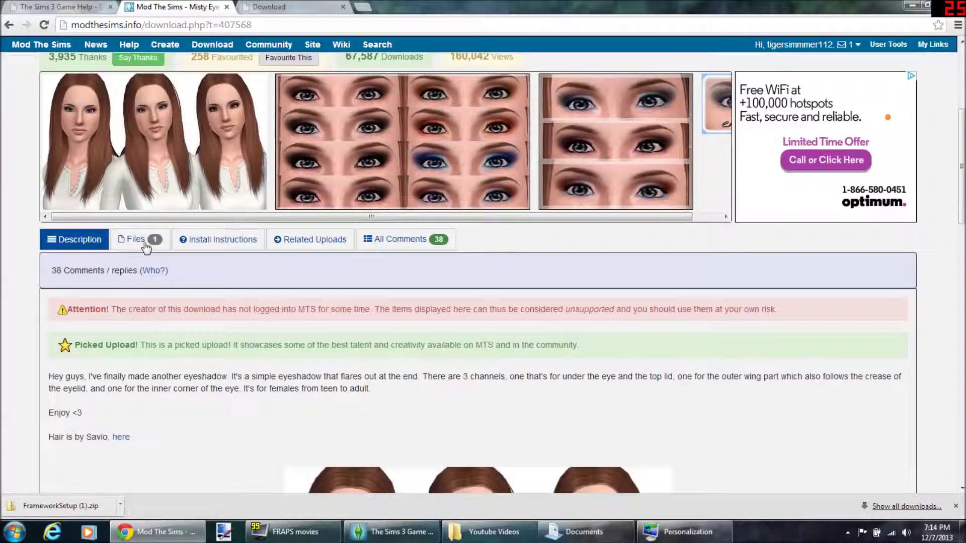
left_click(145, 241)
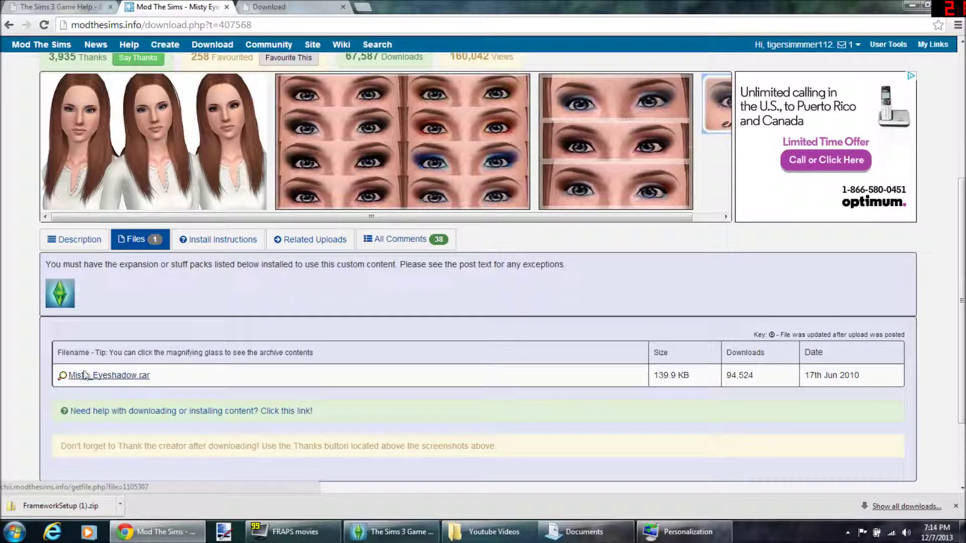
right_click(106, 375)
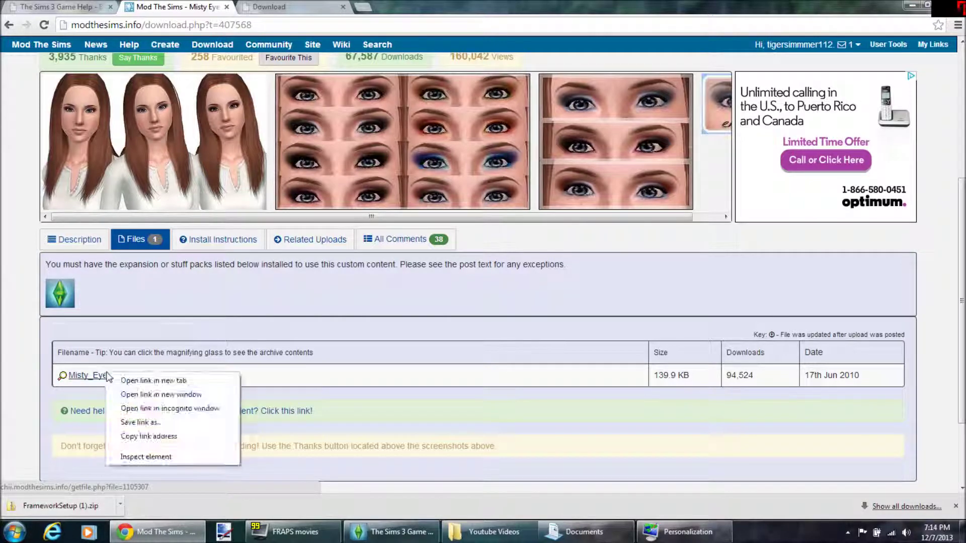
left_click(131, 420)
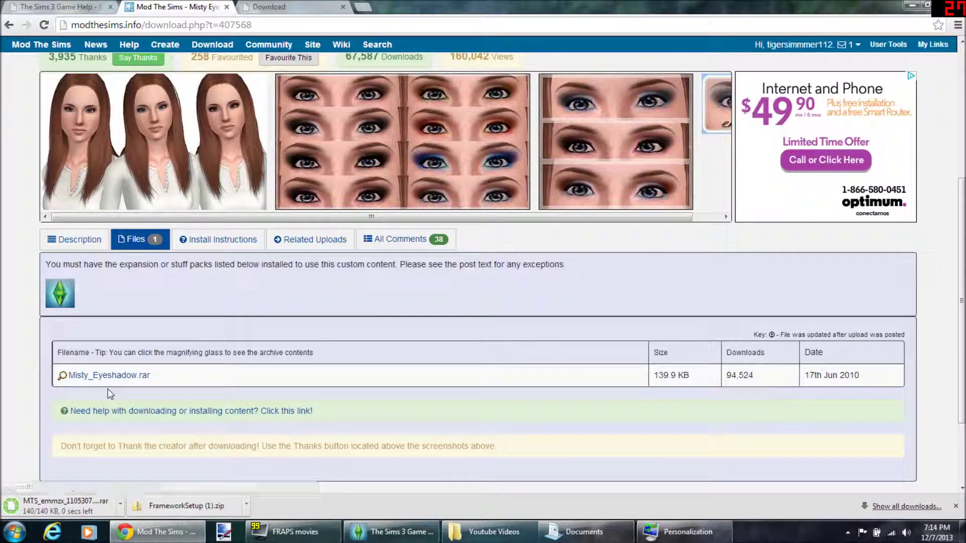
Show the downloaded Misty Eyeshadow archive in the Downloads folder and copy it.
right_click(47, 508)
left_click(75, 471)
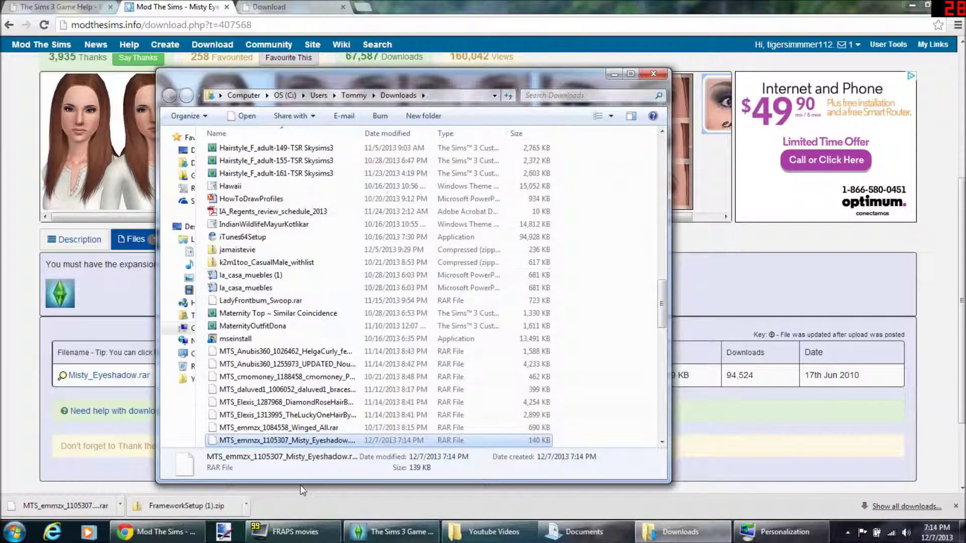
right_click(271, 439)
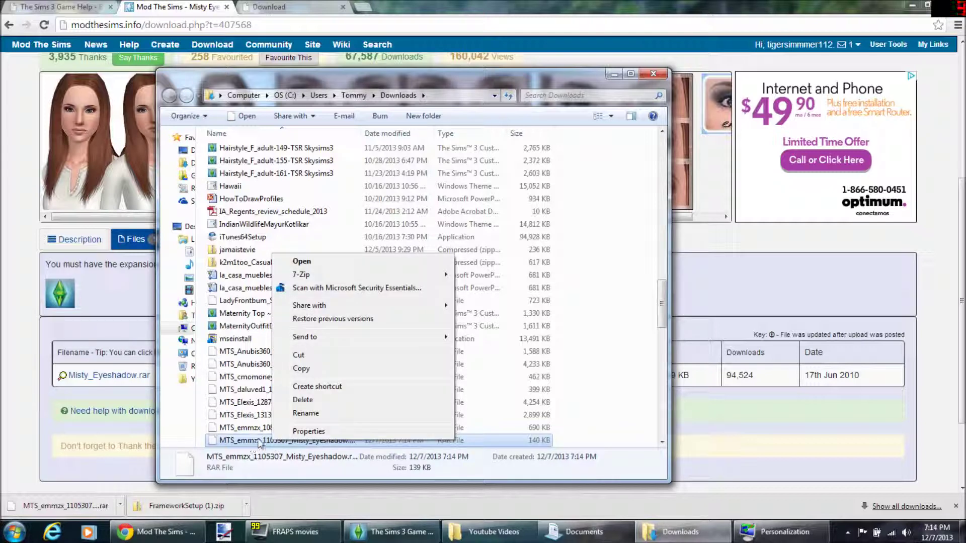
left_click(320, 371)
Paste the copied Misty Eyeshadow archive into the stuff1 folder under mods > cas in Downloads.
scroll(298, 328, "up", 20)
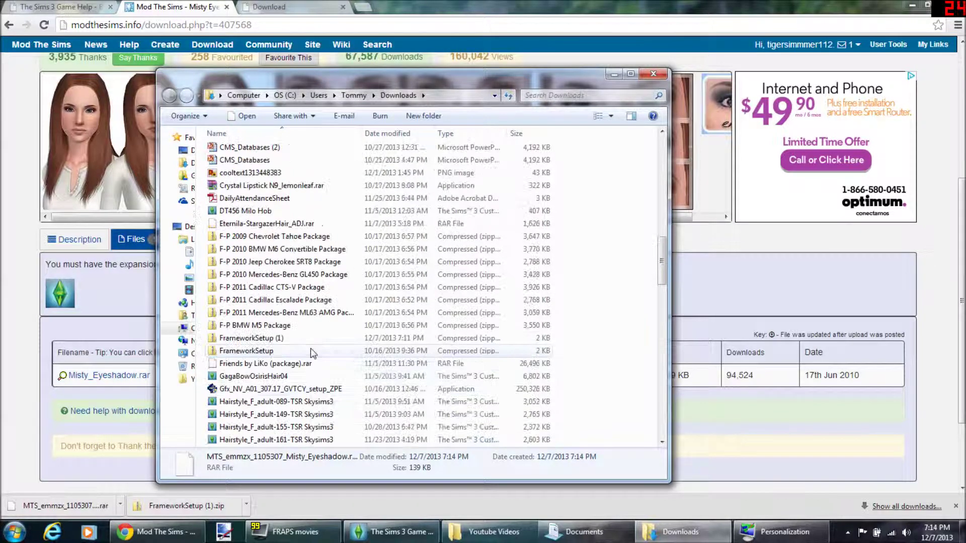
double_click(271, 177)
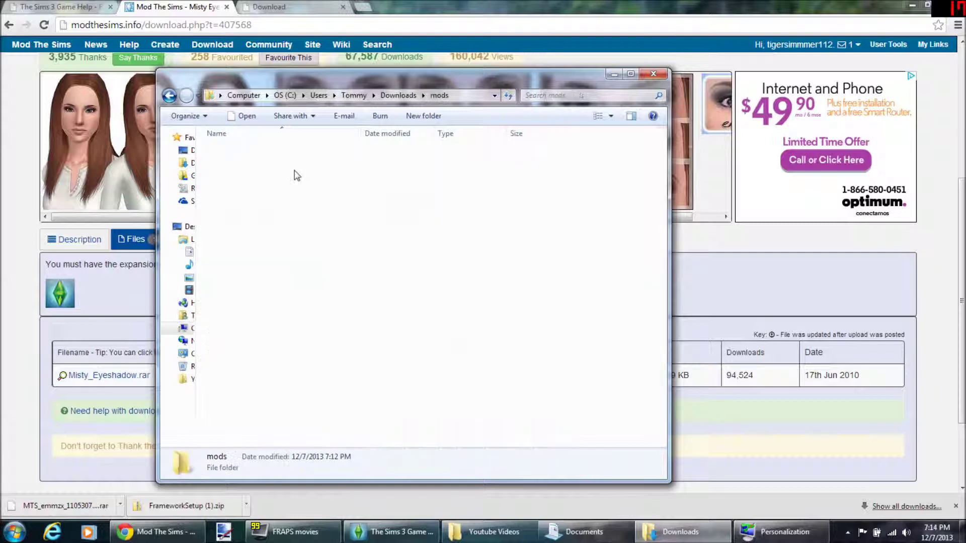
double_click(265, 165)
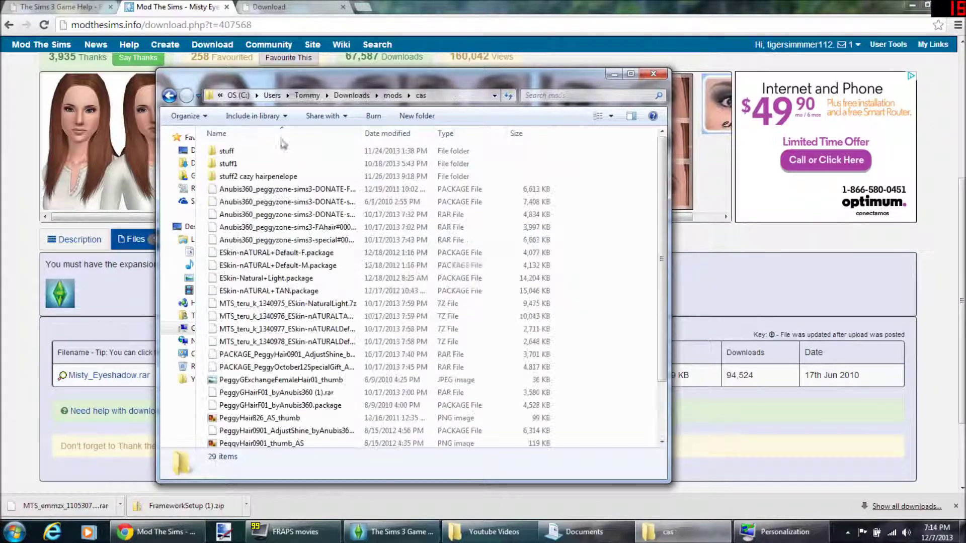
double_click(261, 150)
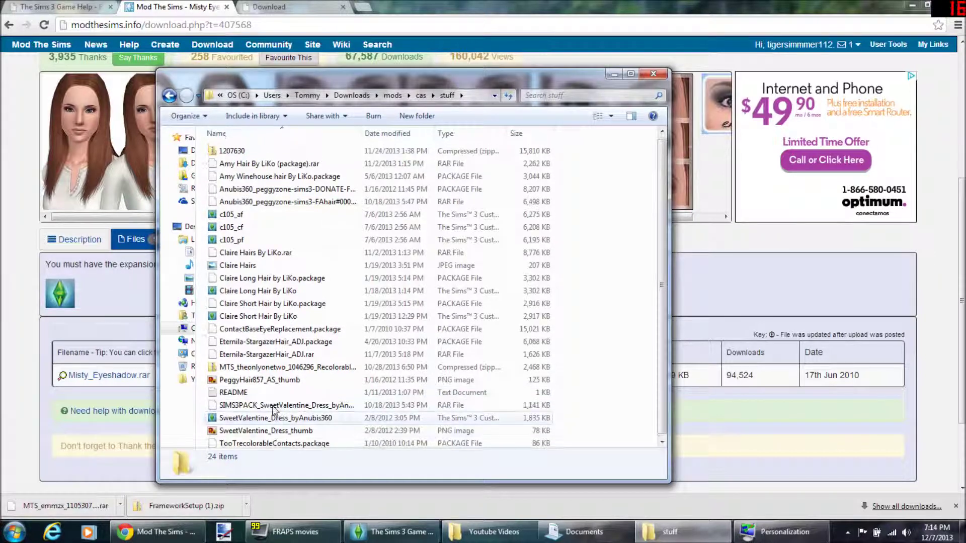
scroll(272, 433, "down", 1)
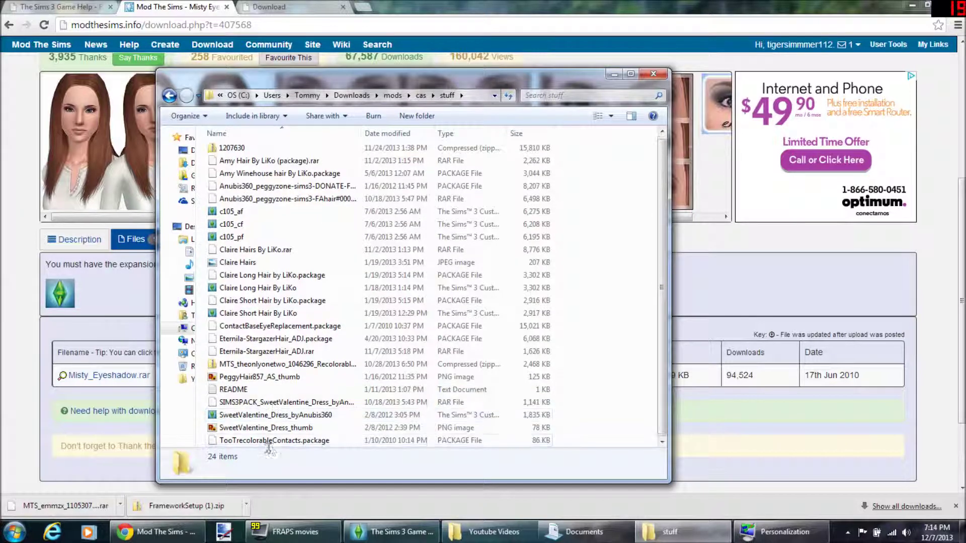
left_click(421, 96)
double_click(297, 163)
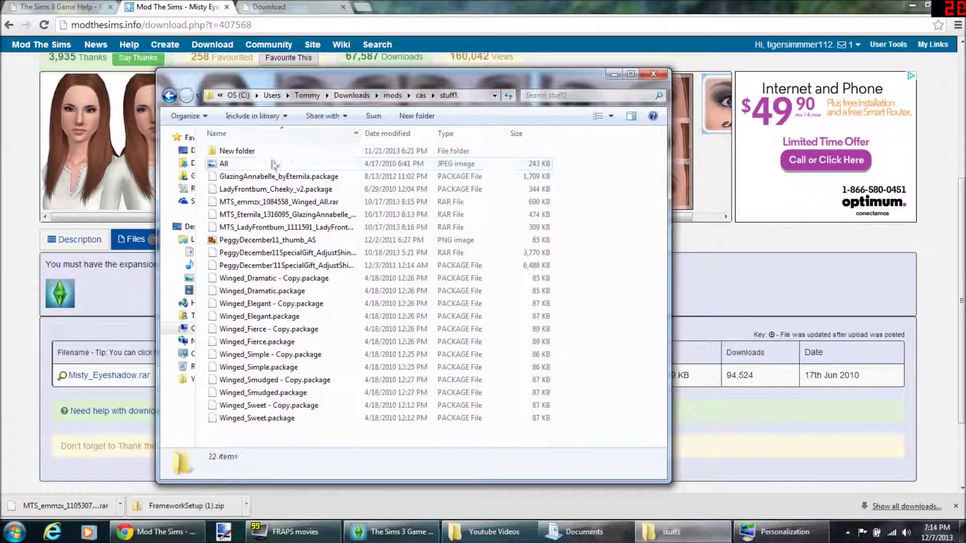
right_click(247, 436)
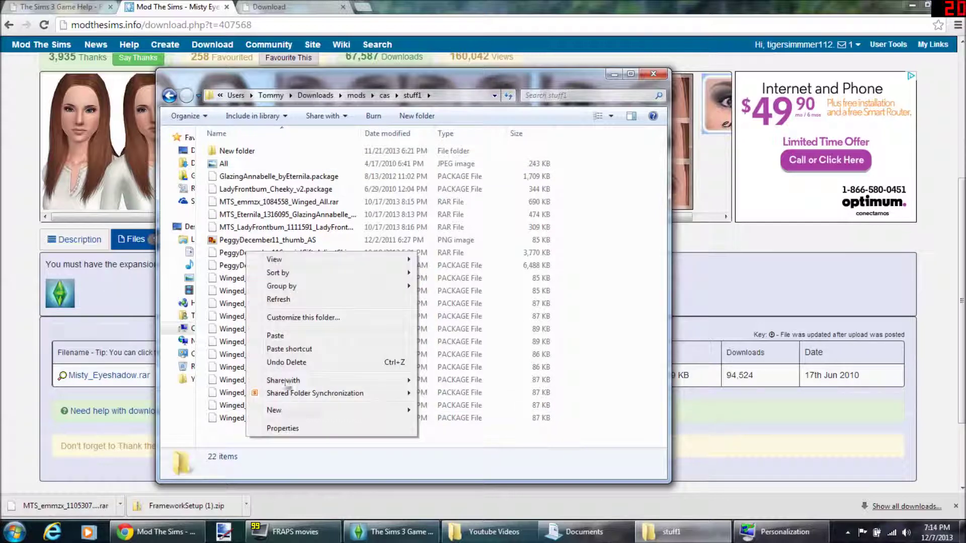
left_click(275, 335)
Extract the Misty Eyeshadow archive into the current folder with 7-Zip and copy the extracted Misty_Eyeshadow.package.
right_click(300, 214)
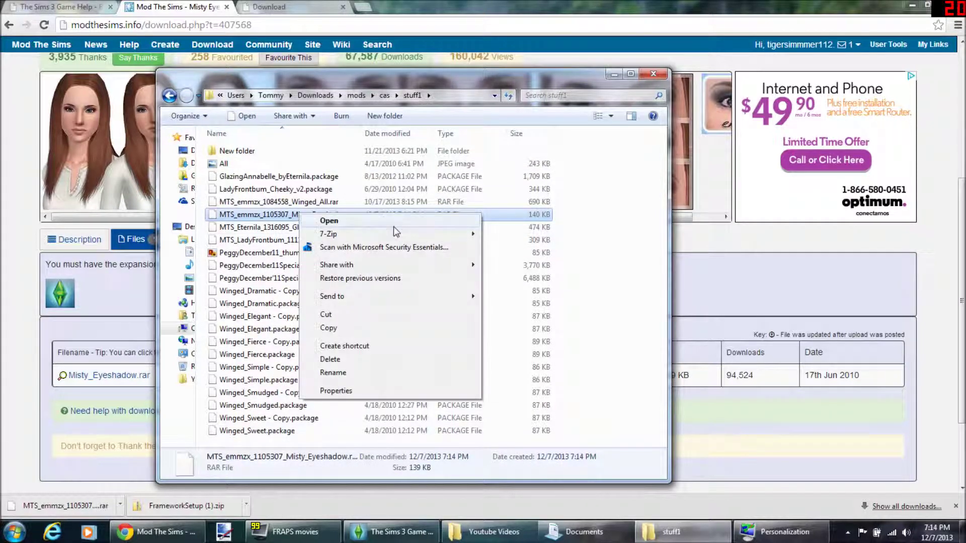
mouse_move(436, 240)
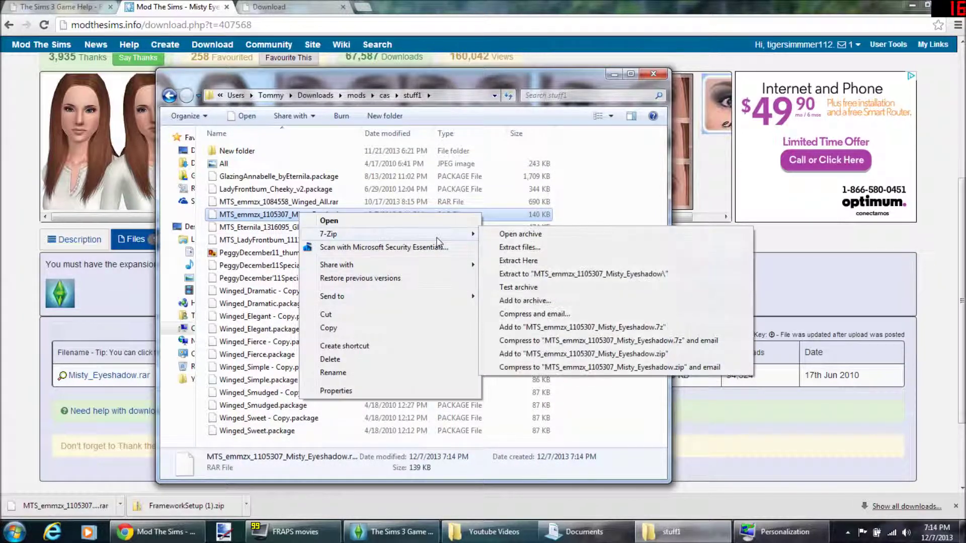
left_click(525, 262)
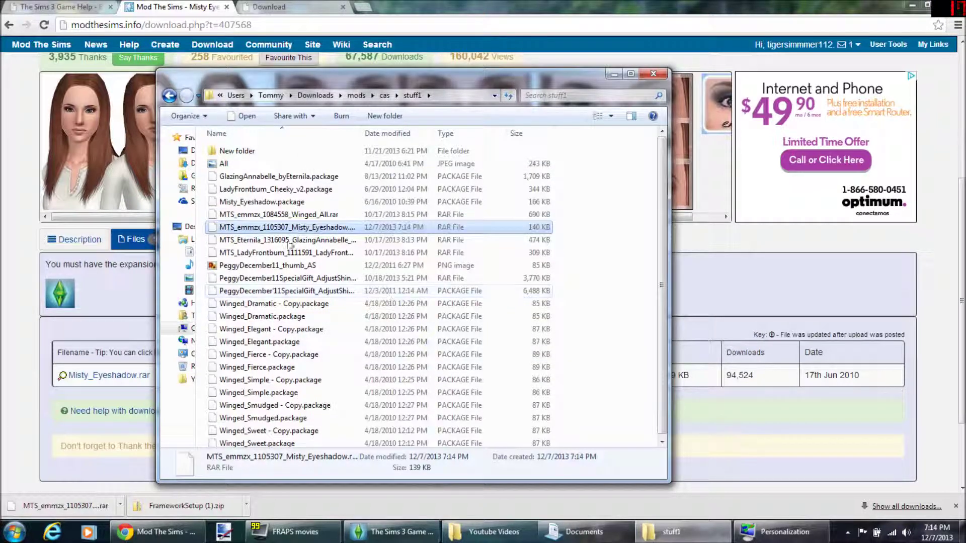
left_click(271, 201)
right_click(262, 205)
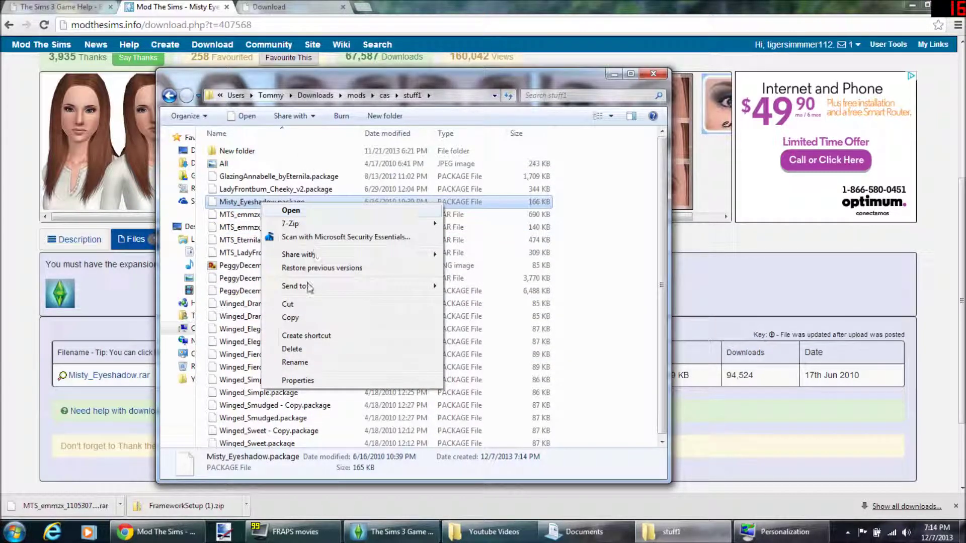
left_click(309, 322)
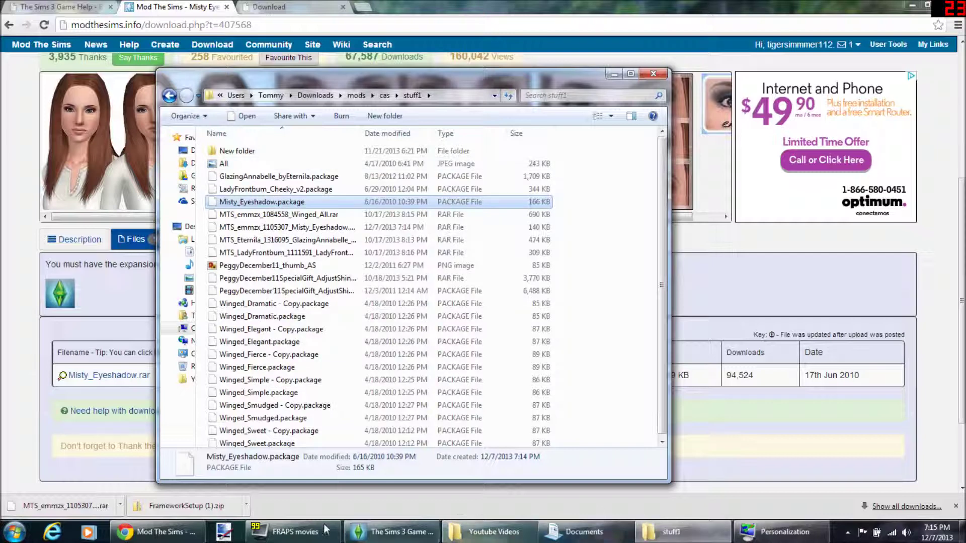
Paste Misty_Eyeshadow.package into Documents > Electronic Arts > The Sims 3 > Mods > Packages > CAS > Makeup and close the folder window.
left_click(191, 252)
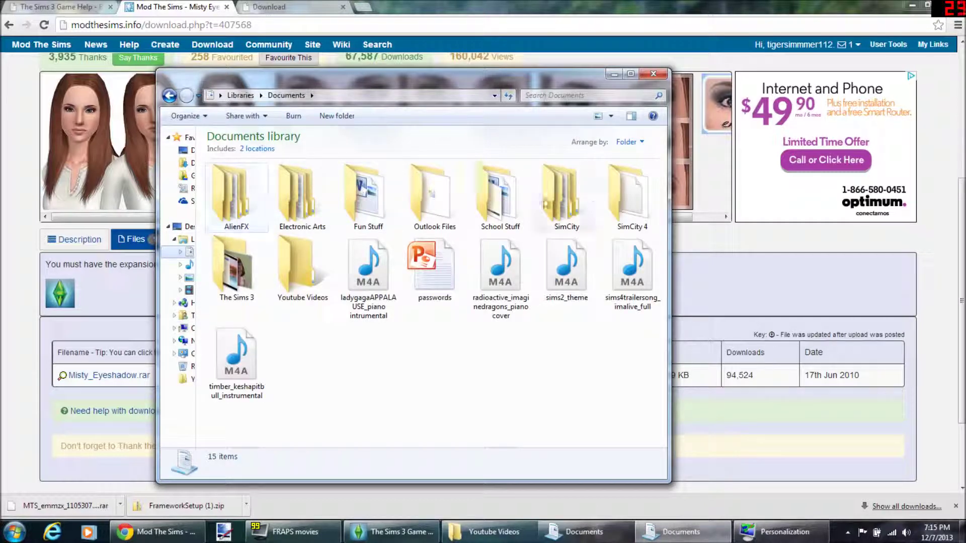
double_click(302, 195)
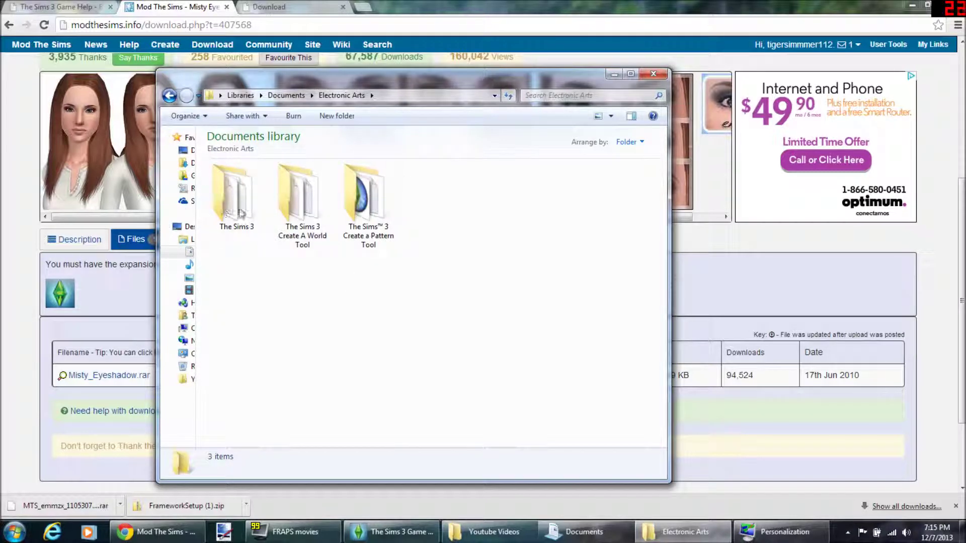
double_click(240, 211)
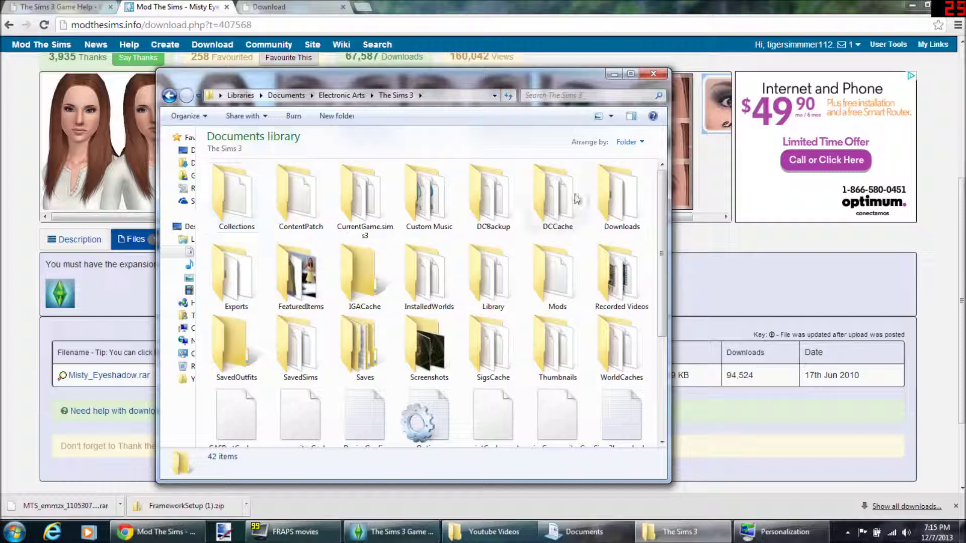
left_click(560, 280)
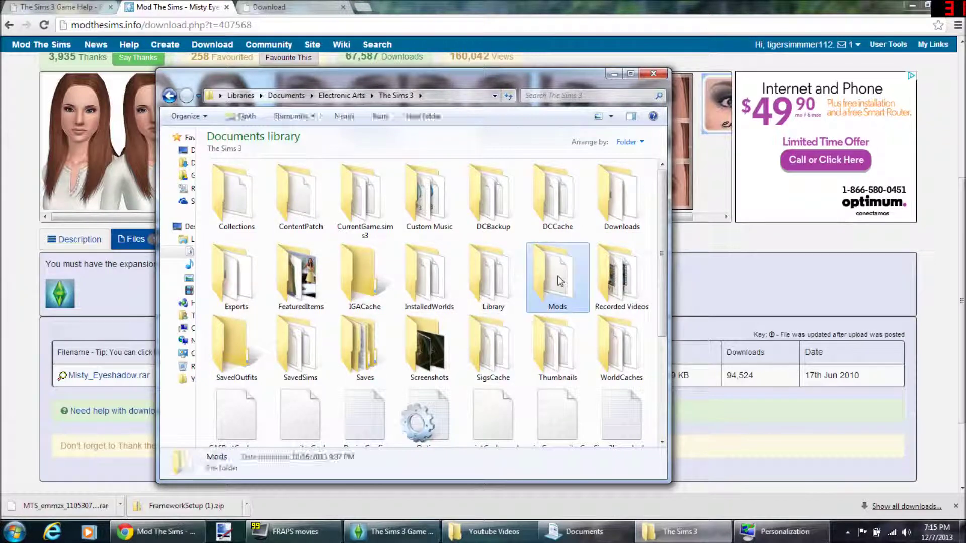
double_click(560, 280)
double_click(304, 199)
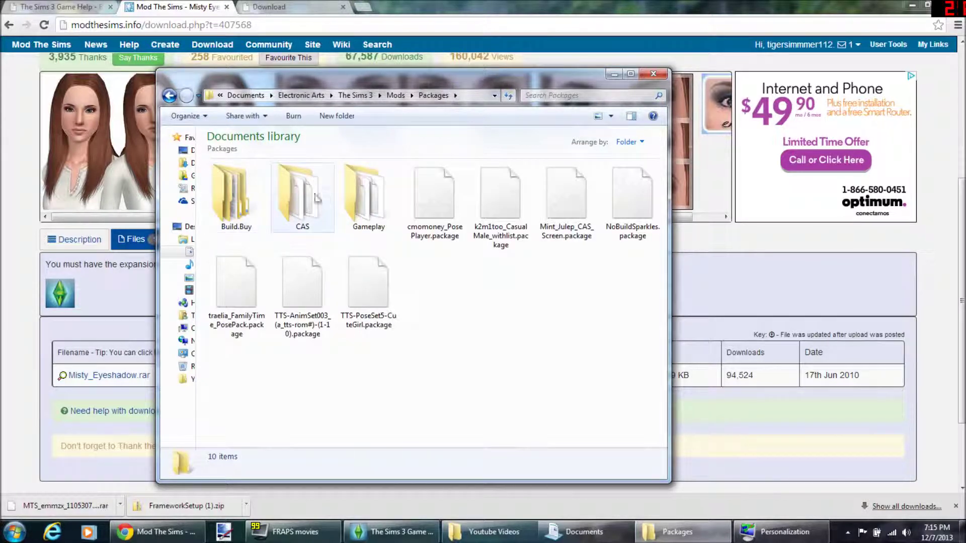
double_click(304, 217)
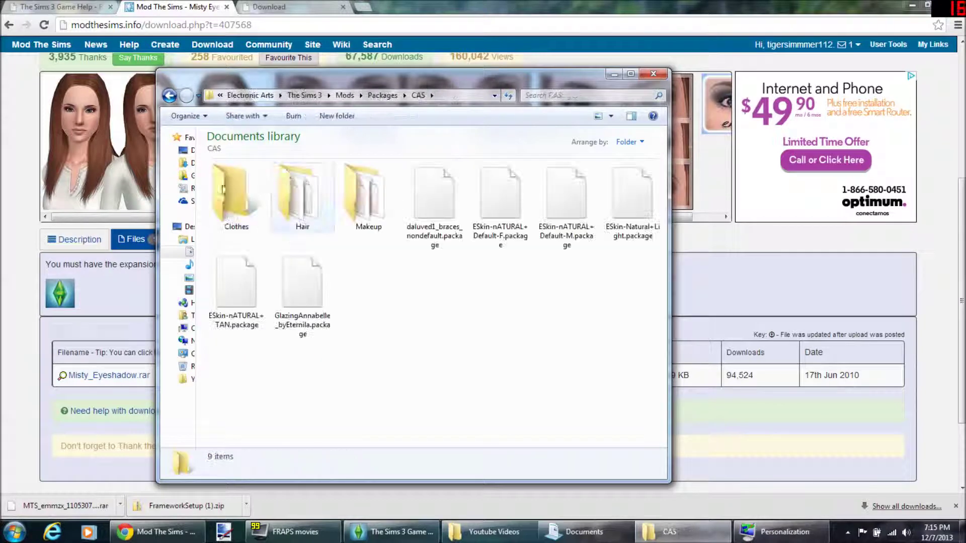
double_click(355, 206)
right_click(444, 311)
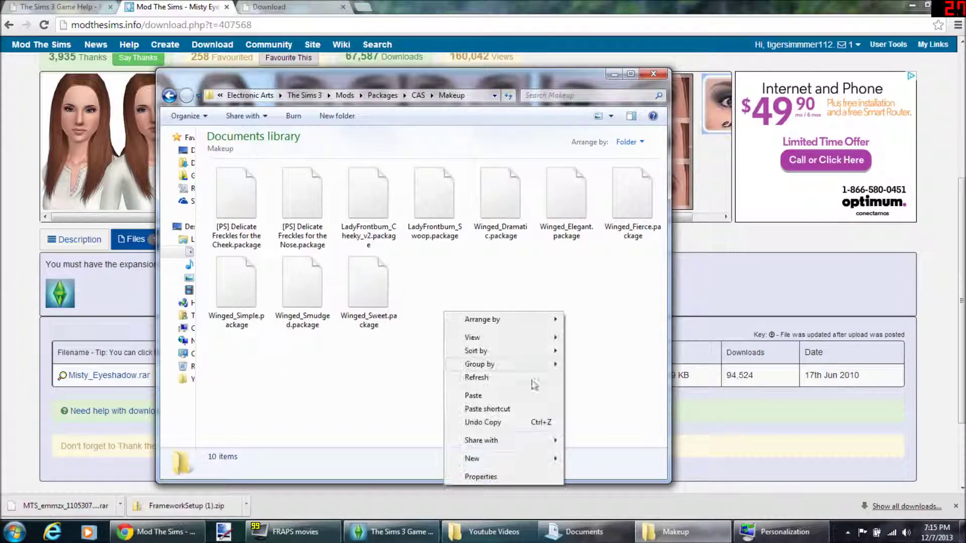
left_click(476, 396)
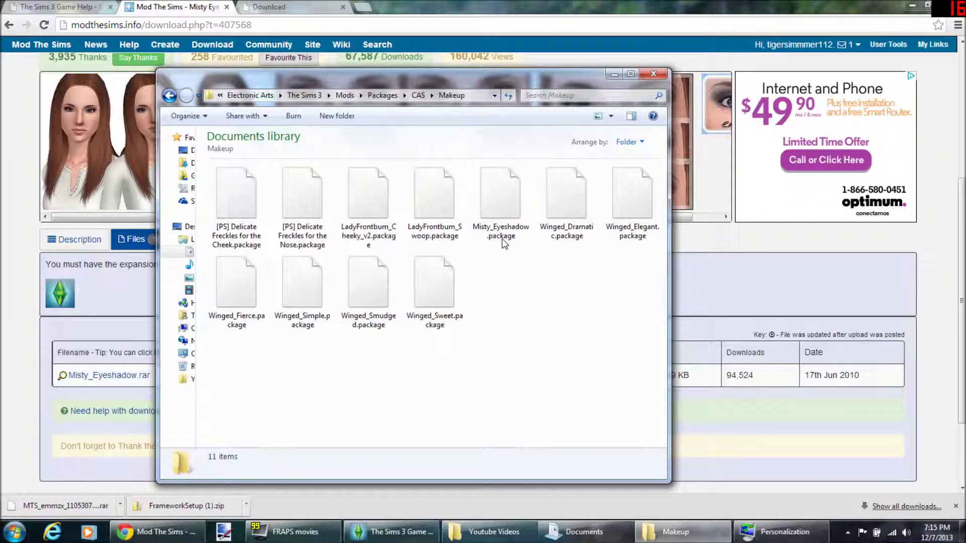
left_click(653, 75)
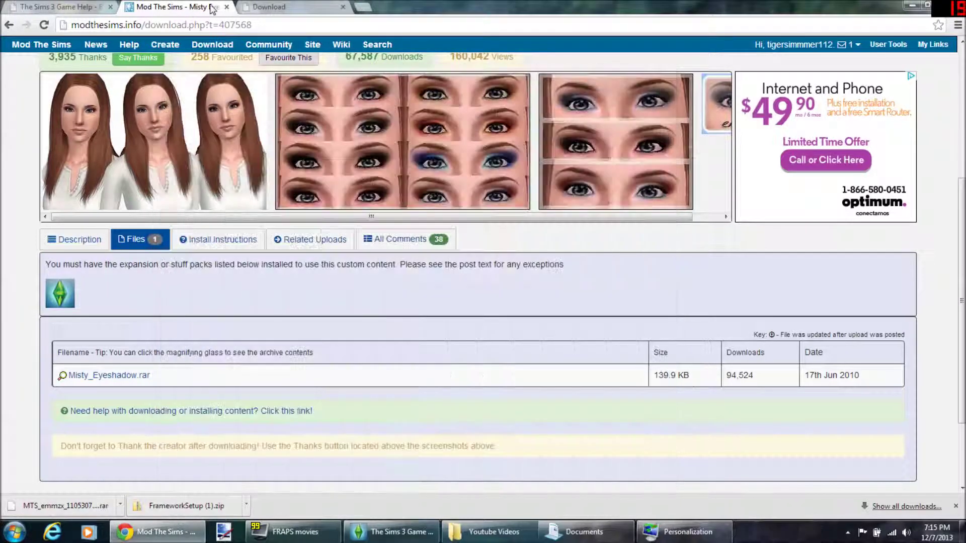
Close the Download page and open The Sims Resource website in a new browser tab.
left_click(343, 7)
left_click(247, 7)
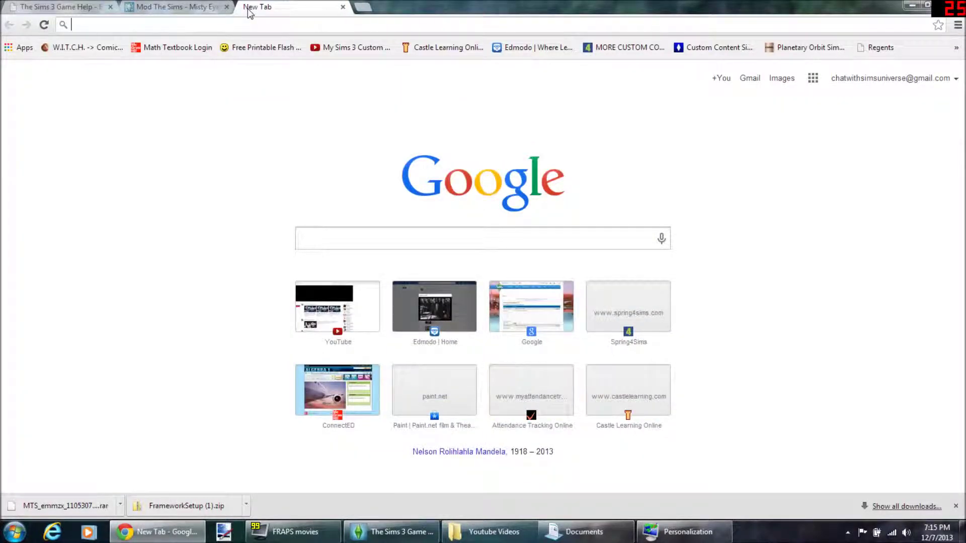
type("the sims resource")
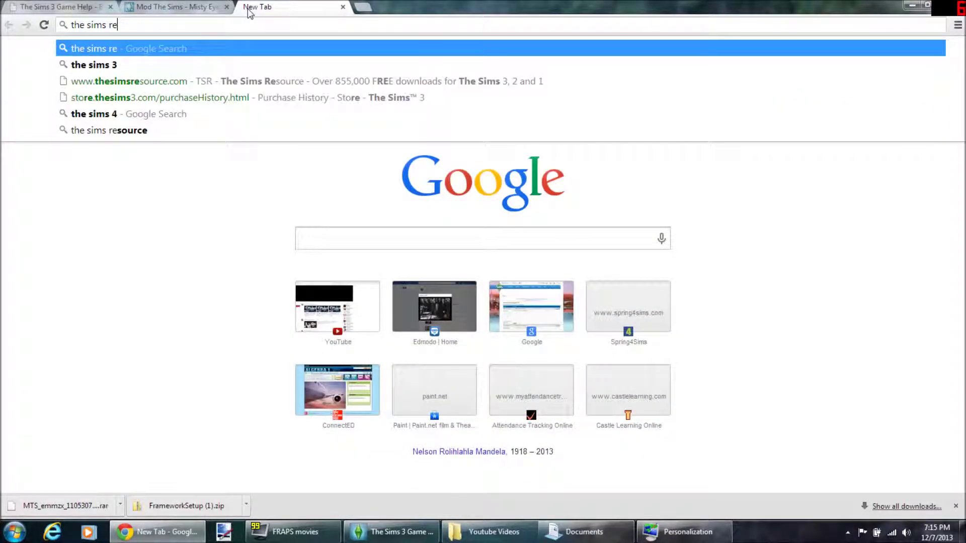
key("Return")
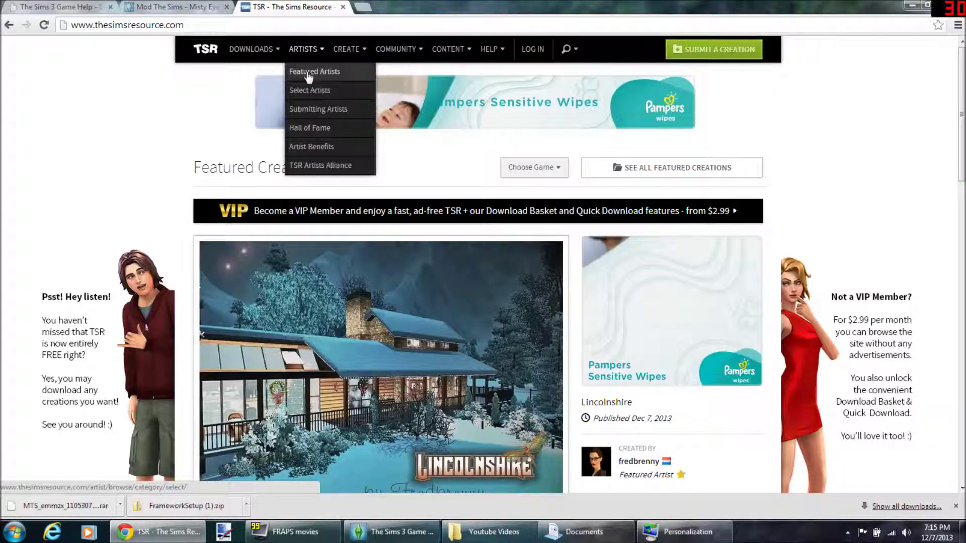
Browse the Sims 3 Hair downloads and open the Skysims Hair Adult 165 page.
mouse_move(251, 49)
mouse_move(280, 75)
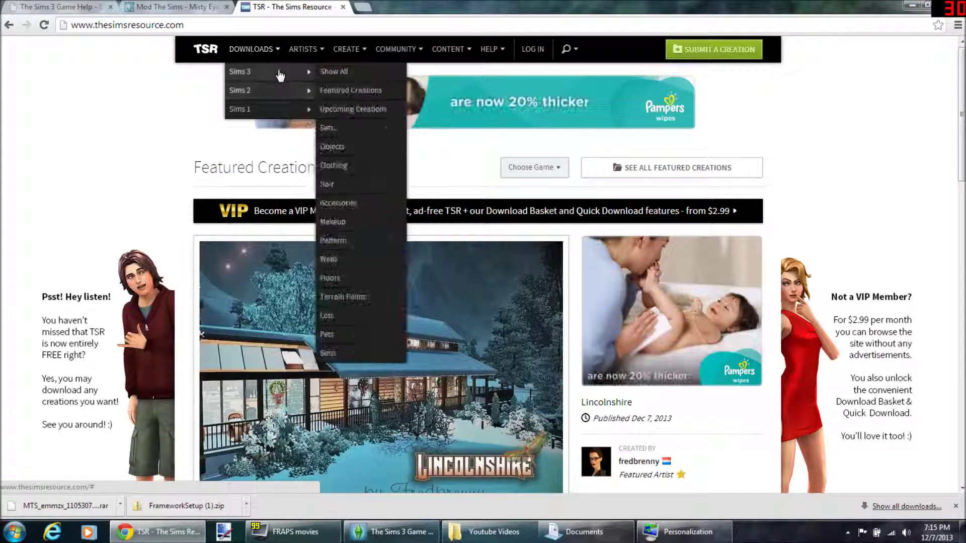
left_click(337, 182)
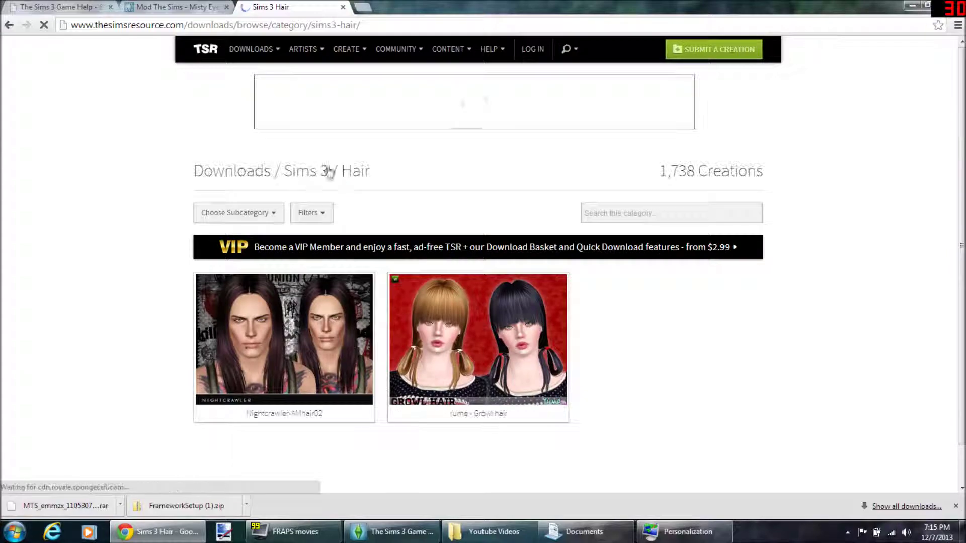
scroll(328, 169, "down", 2)
scroll(451, 205, "down", 8)
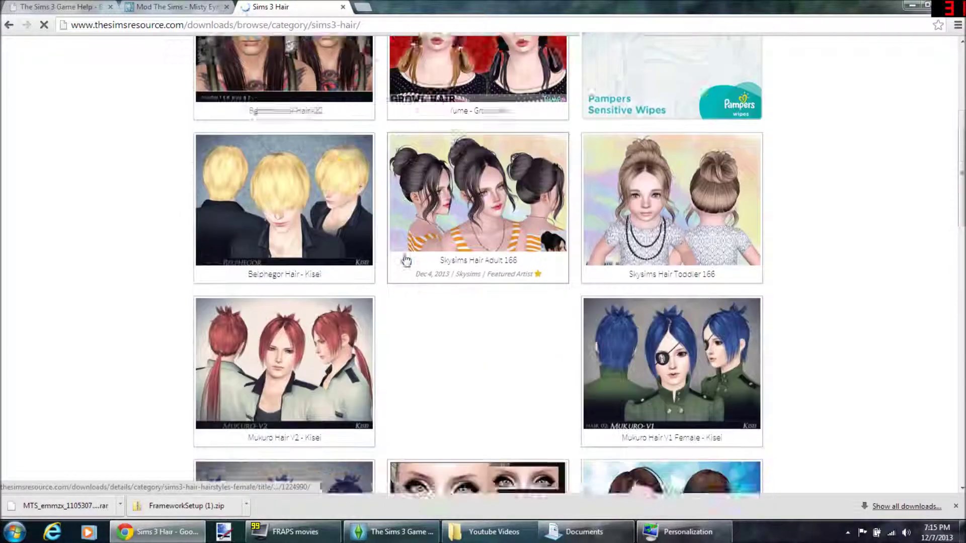
scroll(318, 252, "down", 5)
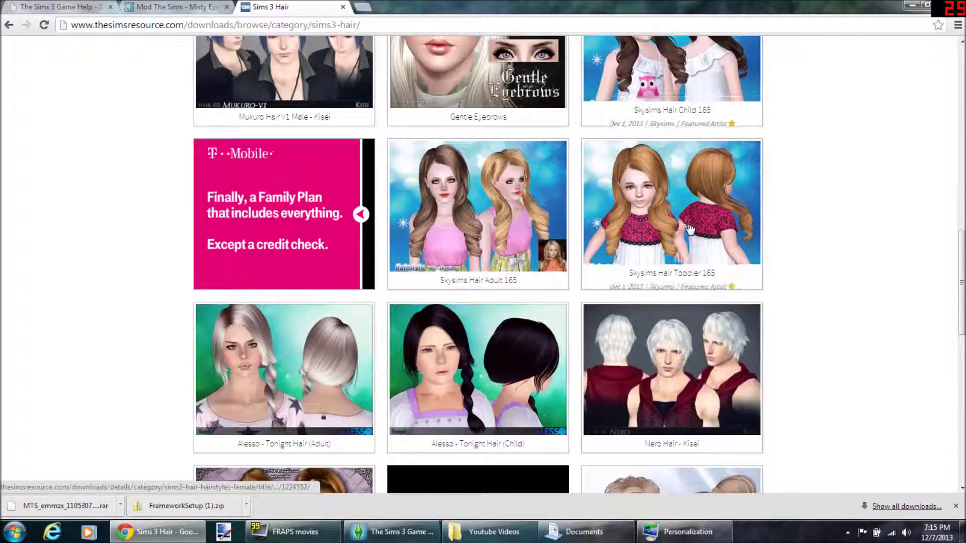
scroll(503, 176, "down", 4)
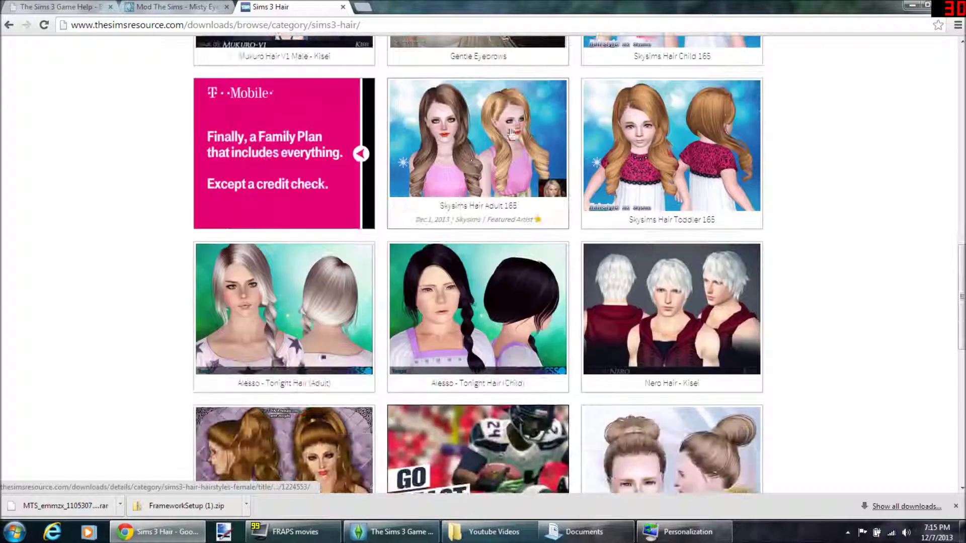
scroll(522, 159, "up", 2)
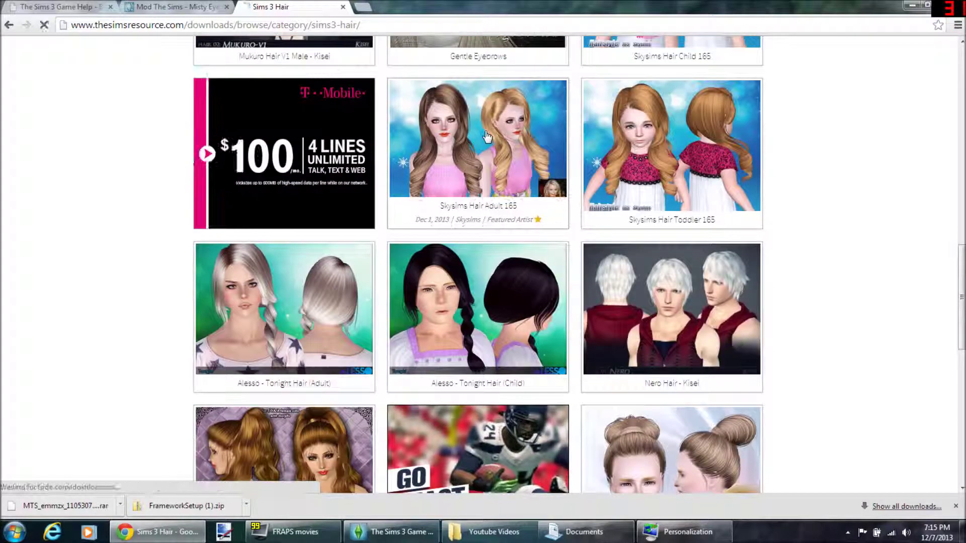
left_click(490, 199)
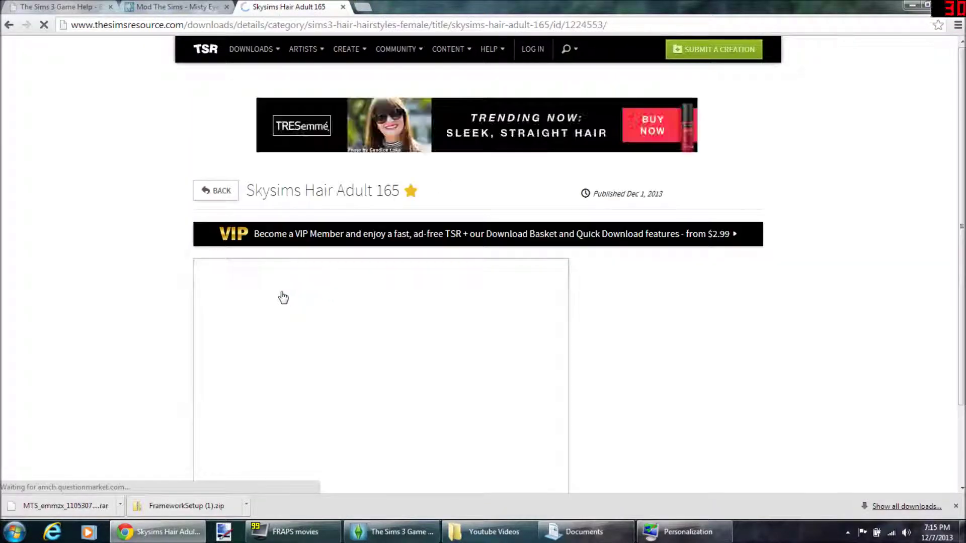
Start the download of Skysims Hair Adult 165 from its details page.
scroll(23, 276, "down", 1)
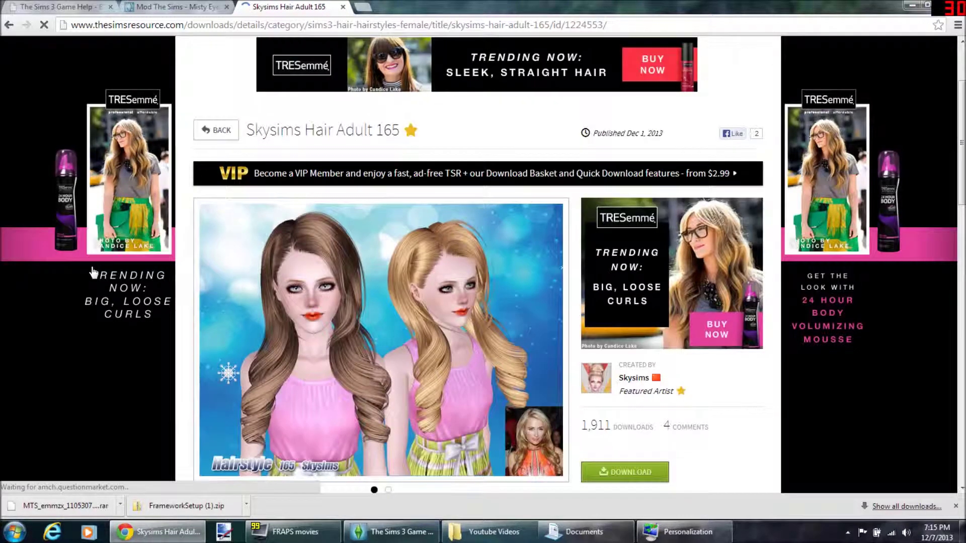
scroll(28, 272, "down", 2)
left_click(637, 352)
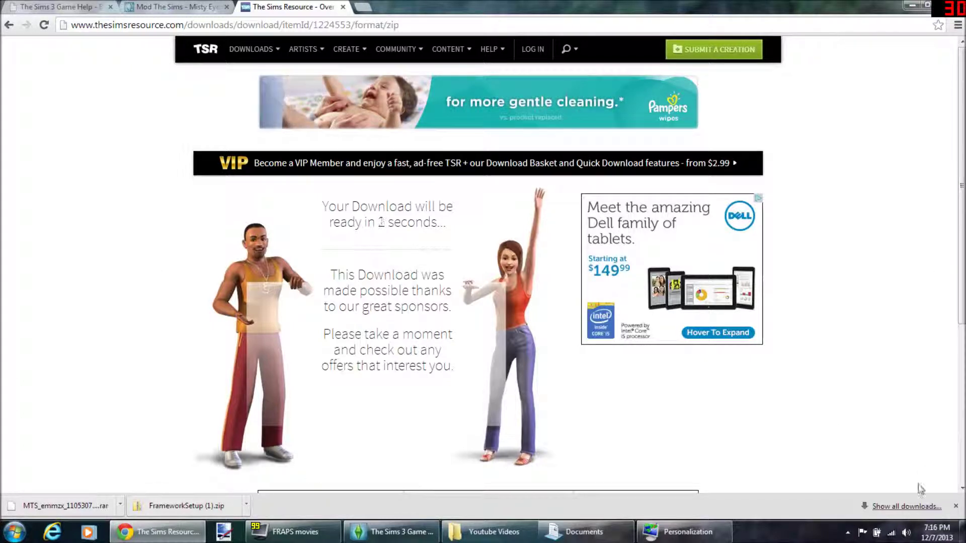
Download the Skysims Hair Adult 165 file once it is ready, with the earlier downloads cleared from view.
left_click(956, 507)
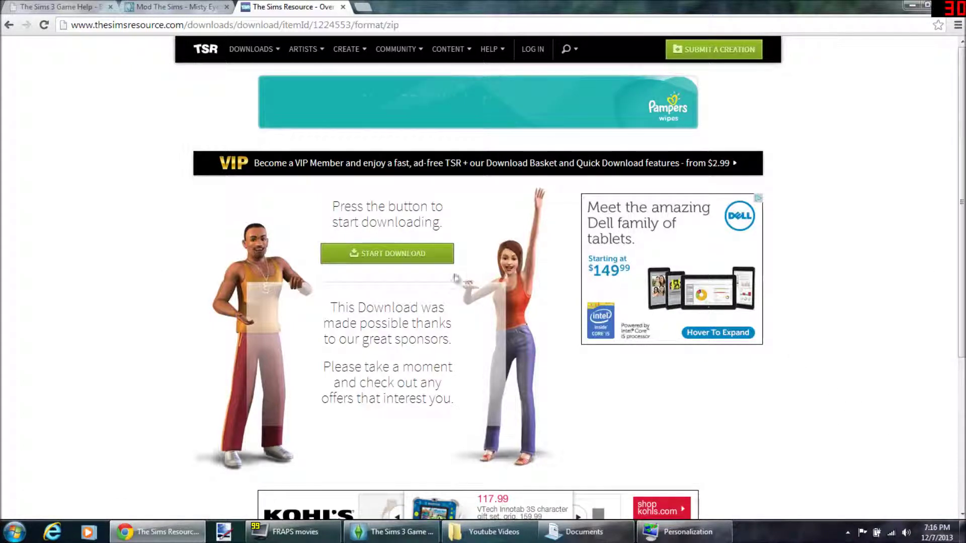
left_click(413, 253)
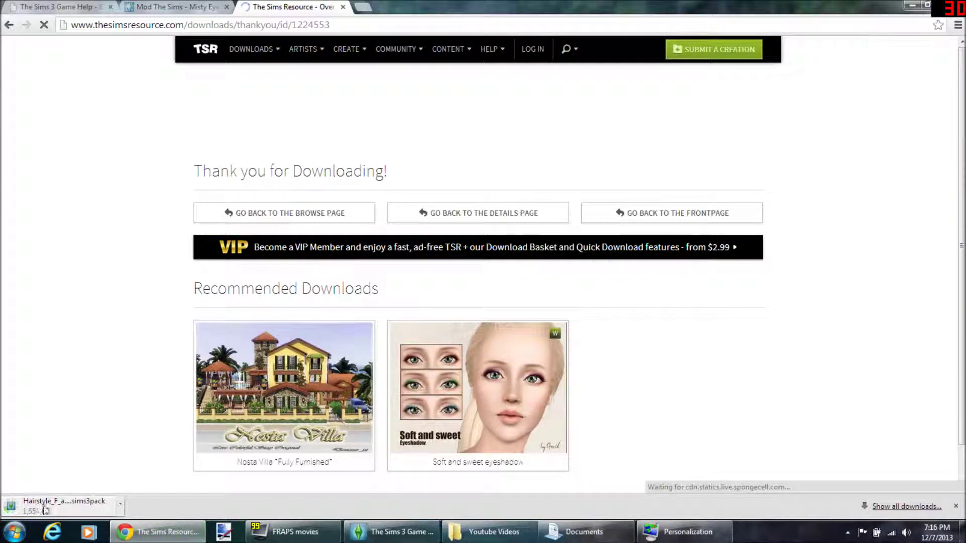
scroll(75, 412, "down", 1)
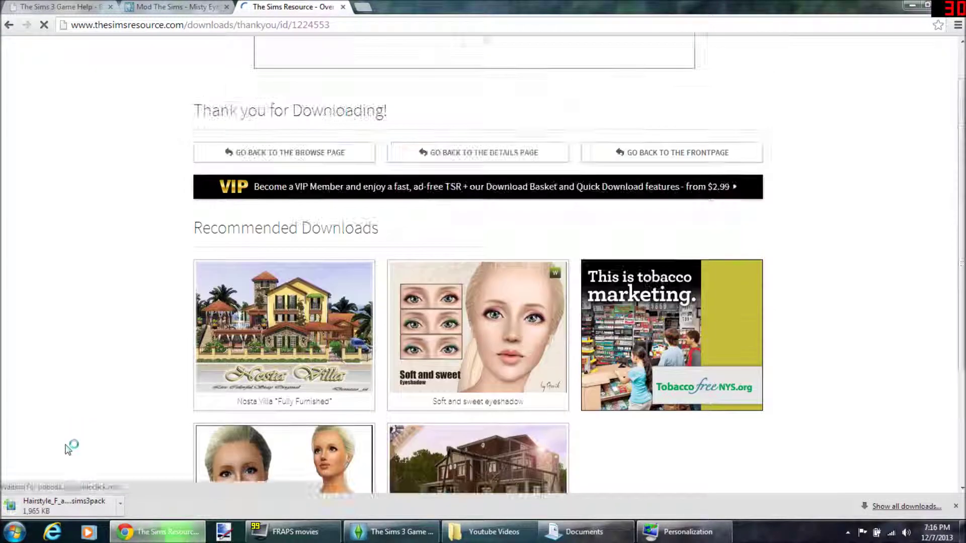
Open the downloaded Hairstyle_F_adult-165-TSR Skysims3.sims3pack to install it through The Sims 3 Launcher.
left_click(60, 507)
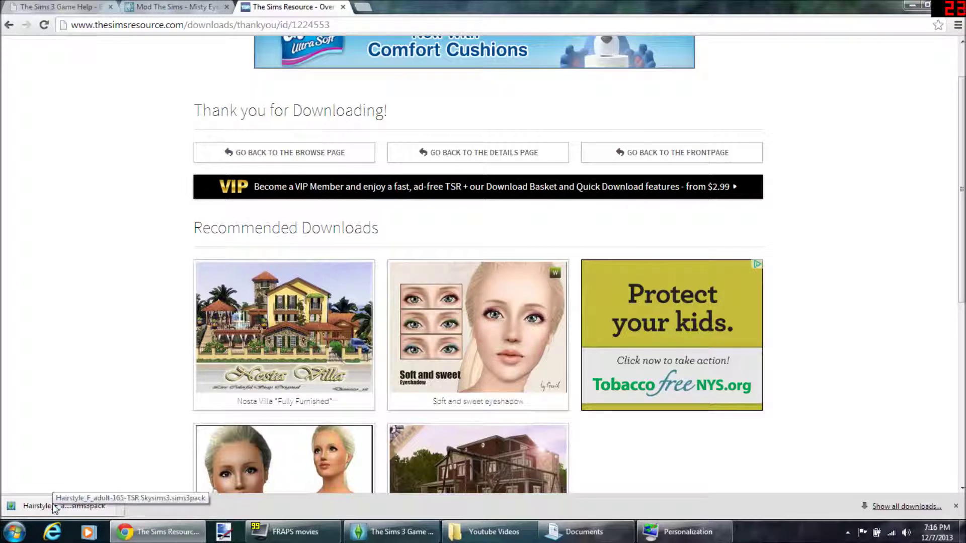
left_click(56, 507)
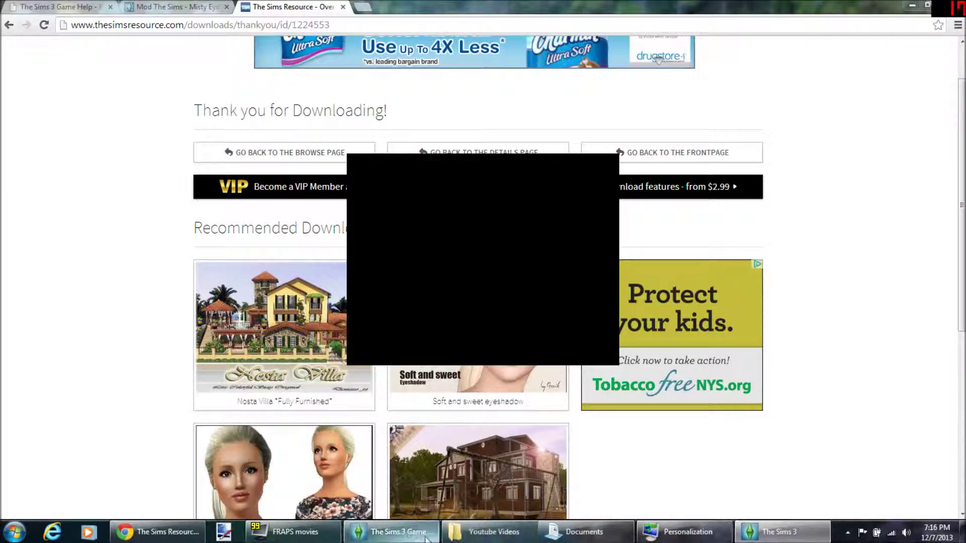
mouse_move(424, 538)
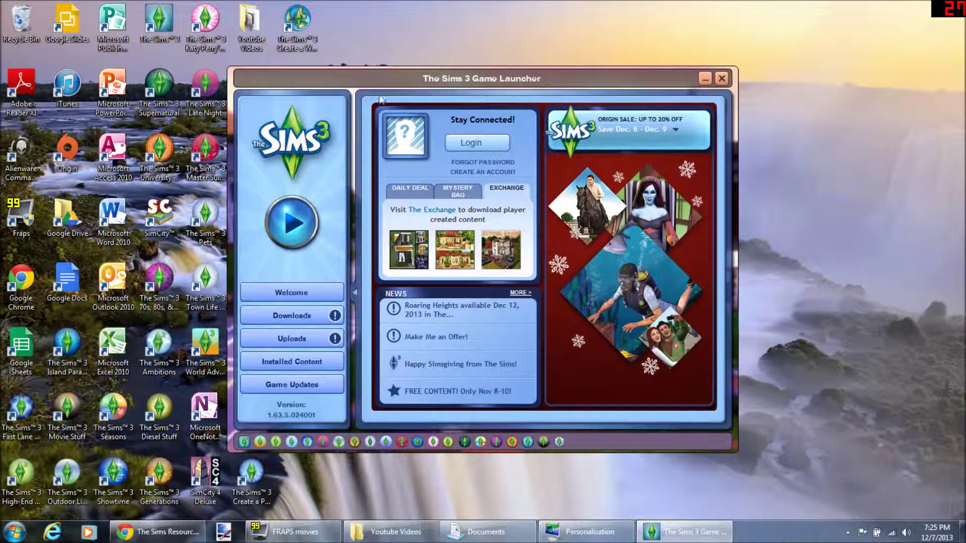
Open the launcher's Installed Content list, select Un Momento Updo for trial and clear the selection.
left_click(322, 364)
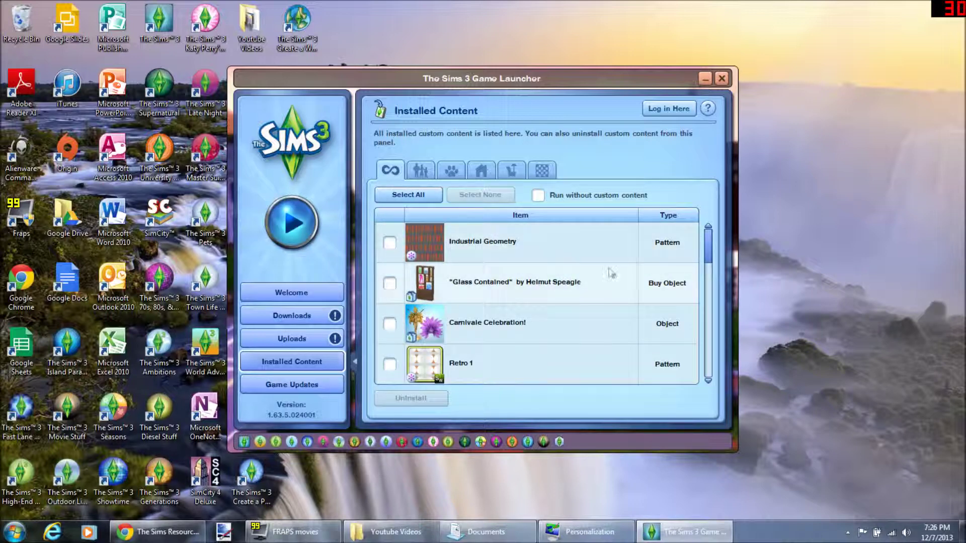
scroll(554, 291, "down", 6)
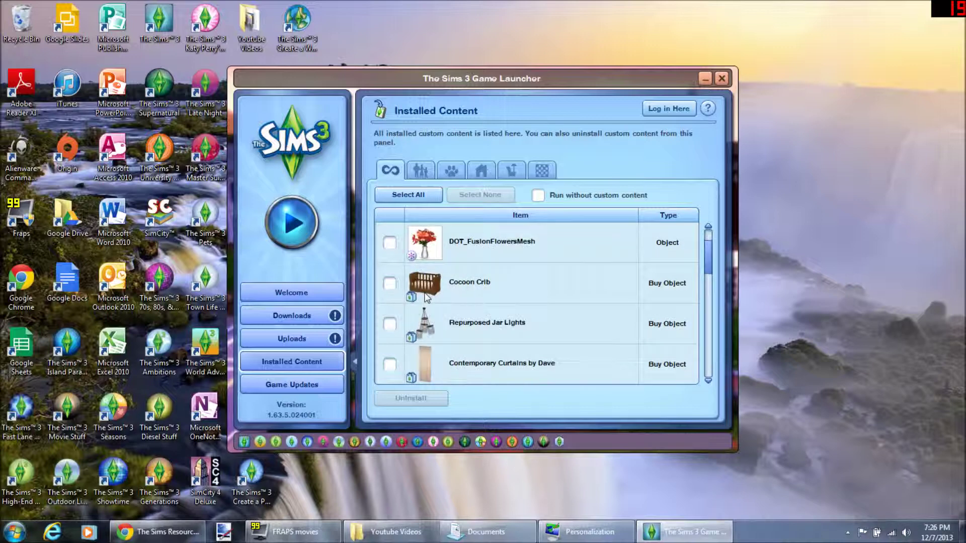
left_click(388, 328)
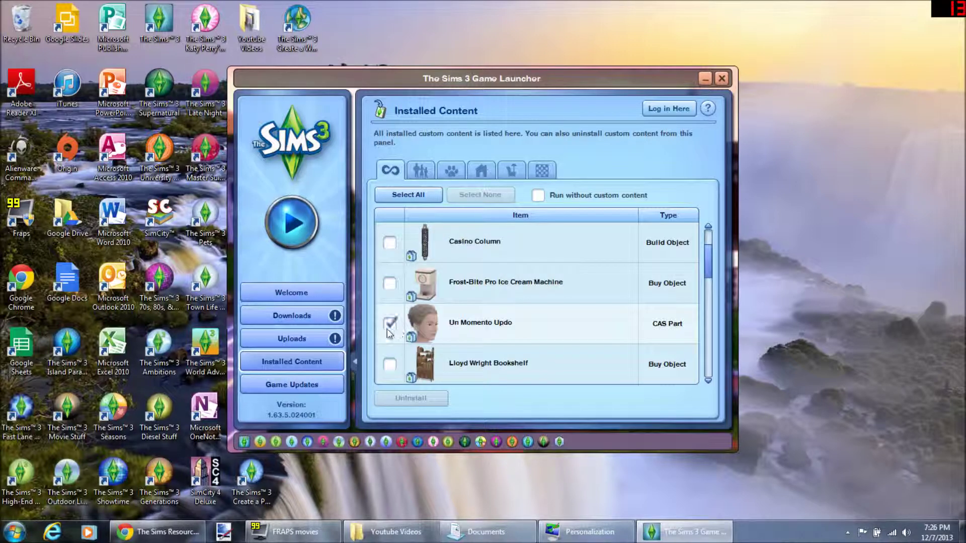
left_click(389, 325)
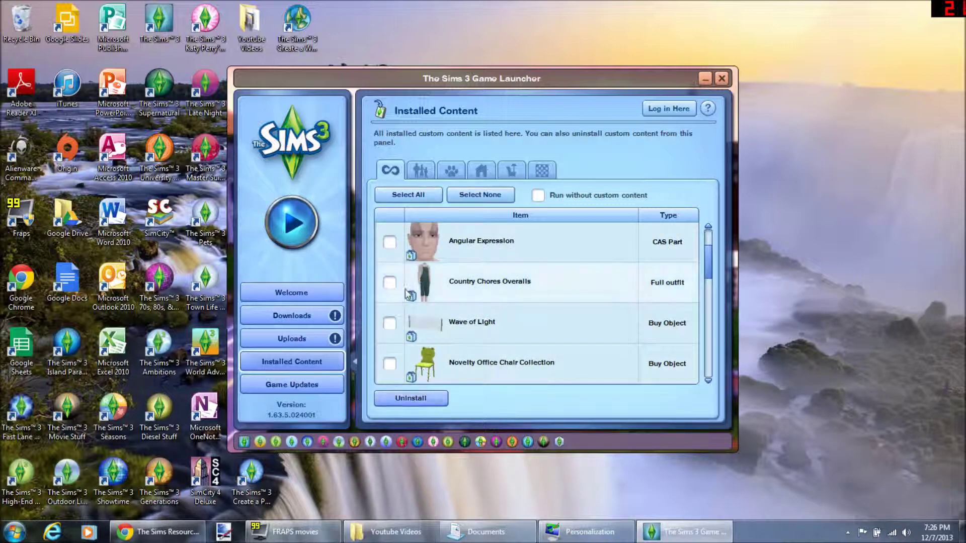
left_click(489, 197)
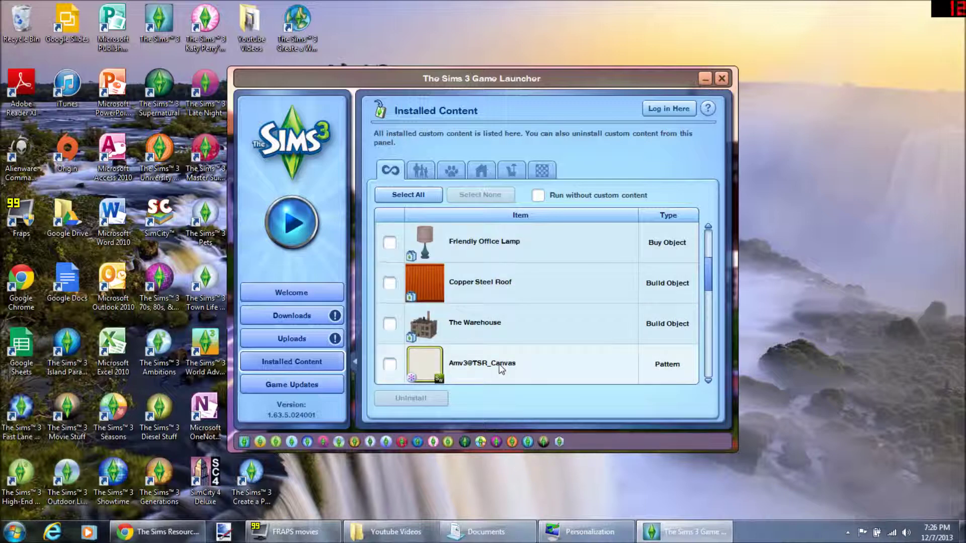
Browse the installed items and select Savagely Silly Sink in the Installed Content list.
scroll(500, 369, "down", 5)
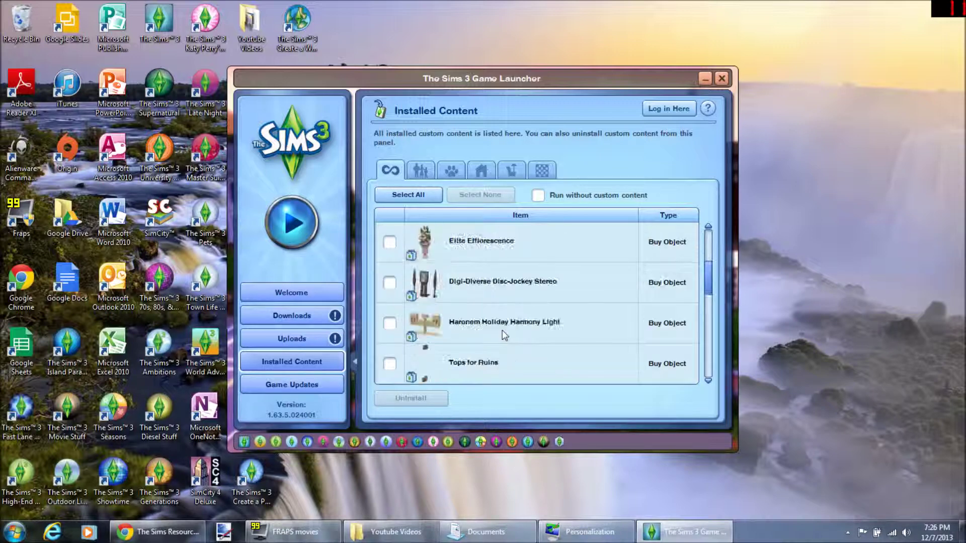
scroll(503, 327, "down", 4)
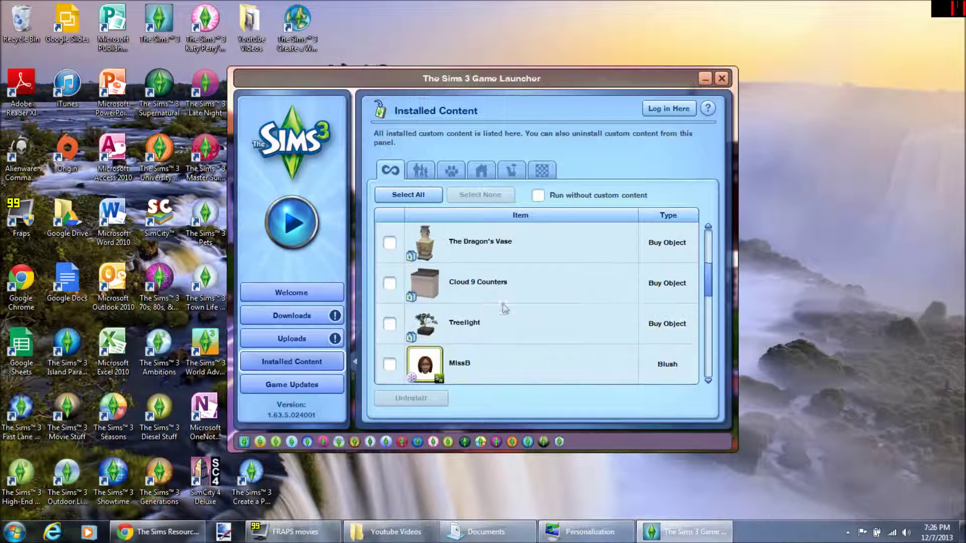
scroll(498, 319, "down", 5)
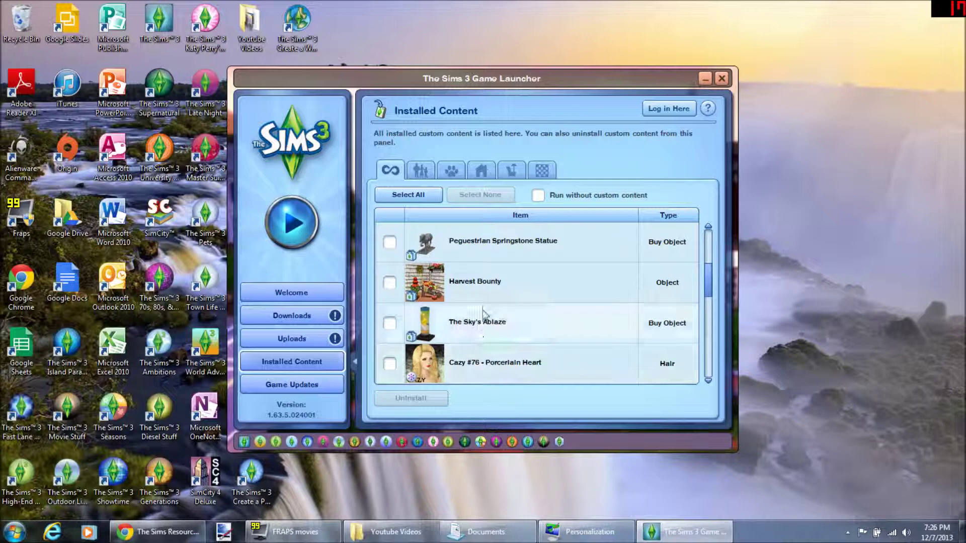
scroll(482, 309, "down", 4)
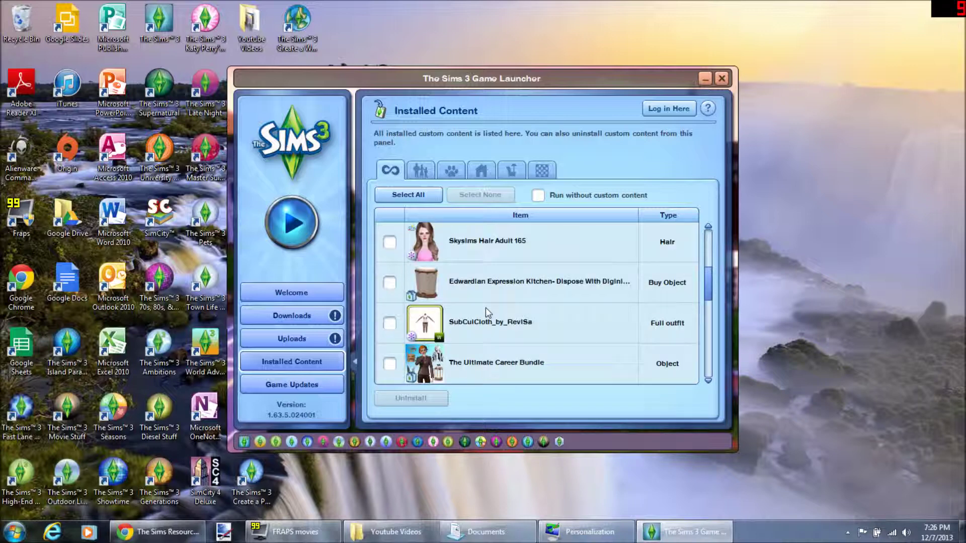
scroll(485, 307, "down", 4)
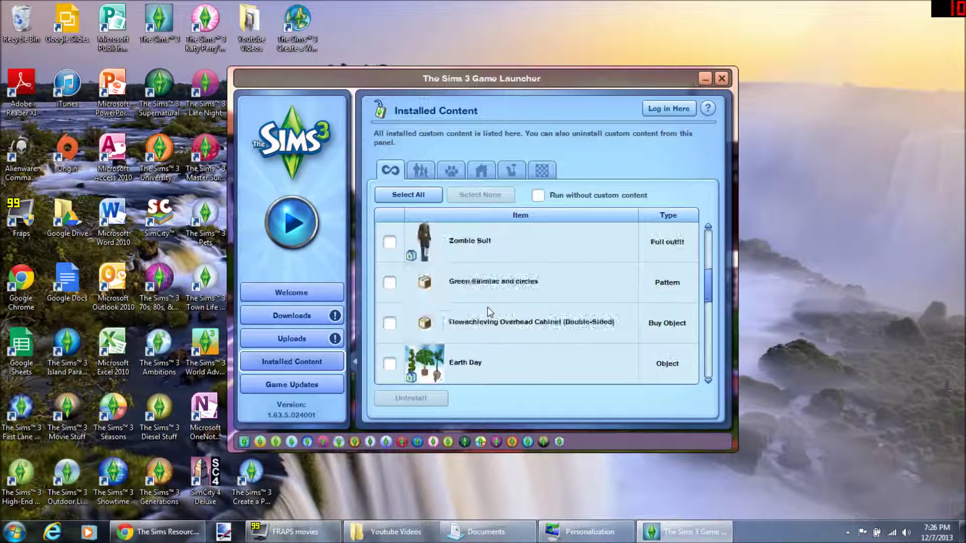
scroll(487, 307, "down", 4)
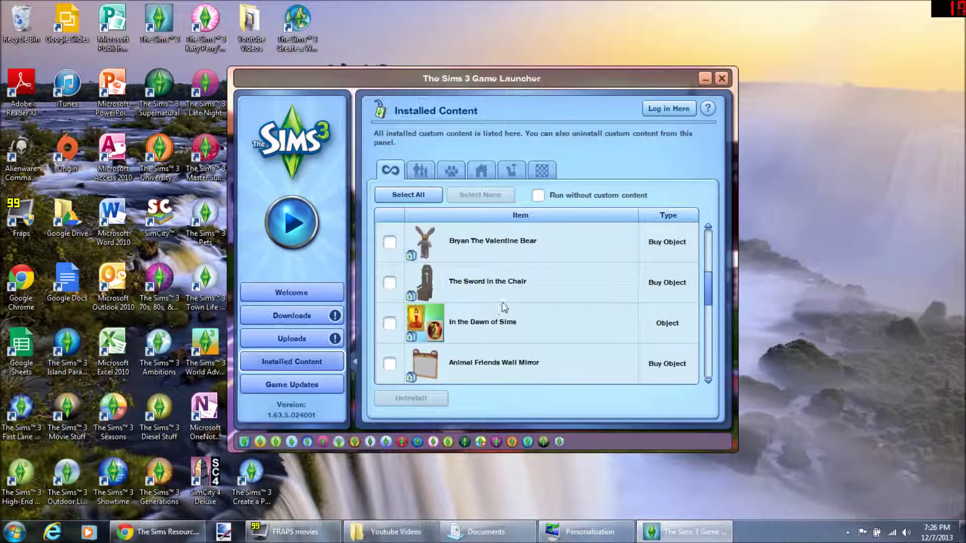
scroll(506, 297, "down", 2)
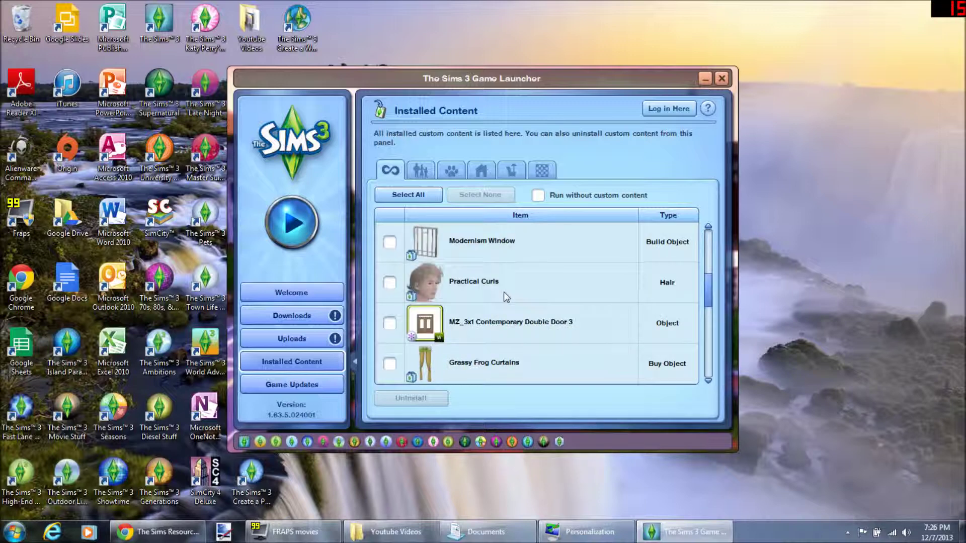
scroll(505, 320, "down", 2)
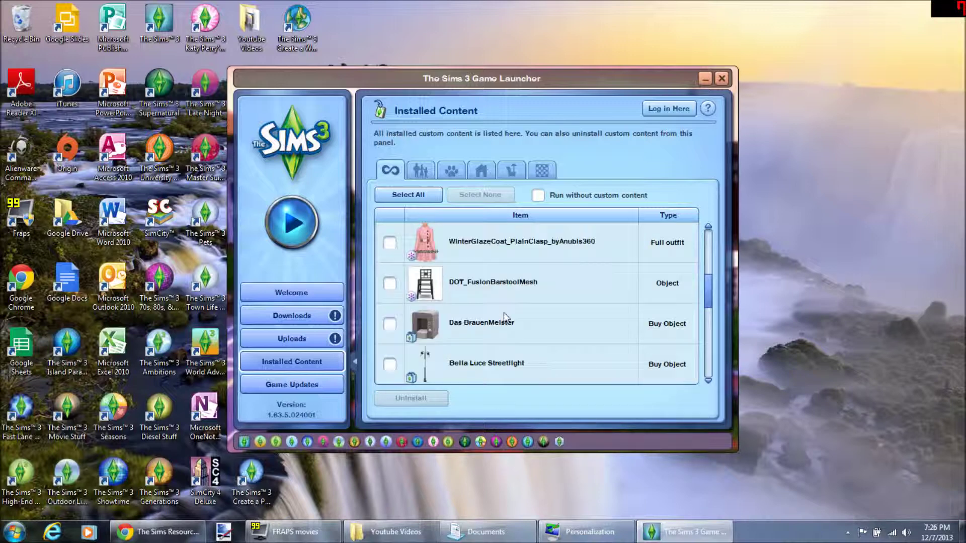
scroll(504, 313, "down", 4)
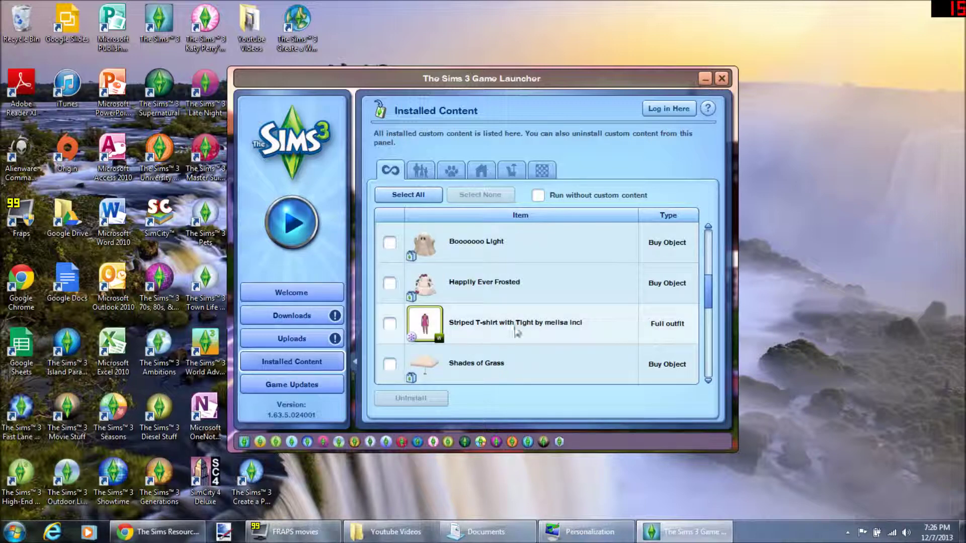
scroll(576, 333, "down", 3)
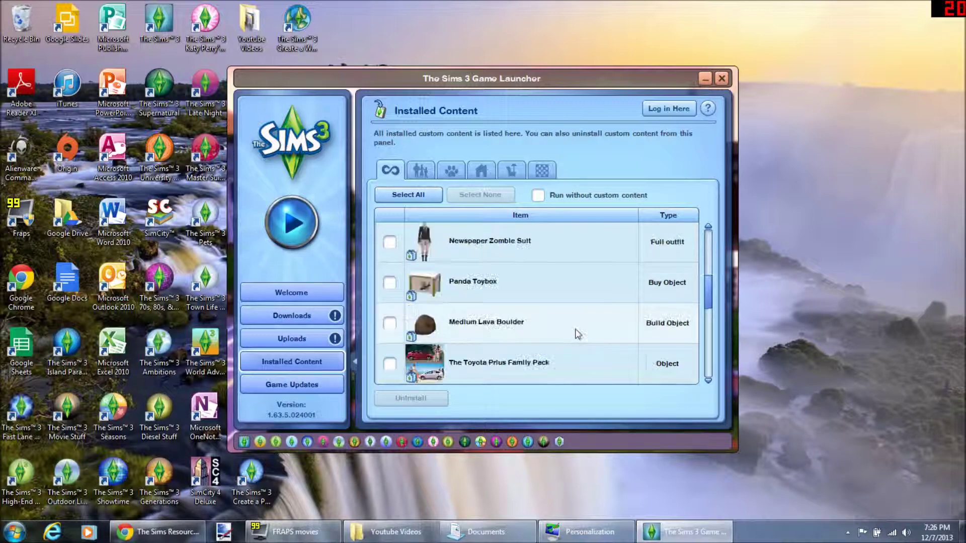
scroll(569, 322, "down", 1)
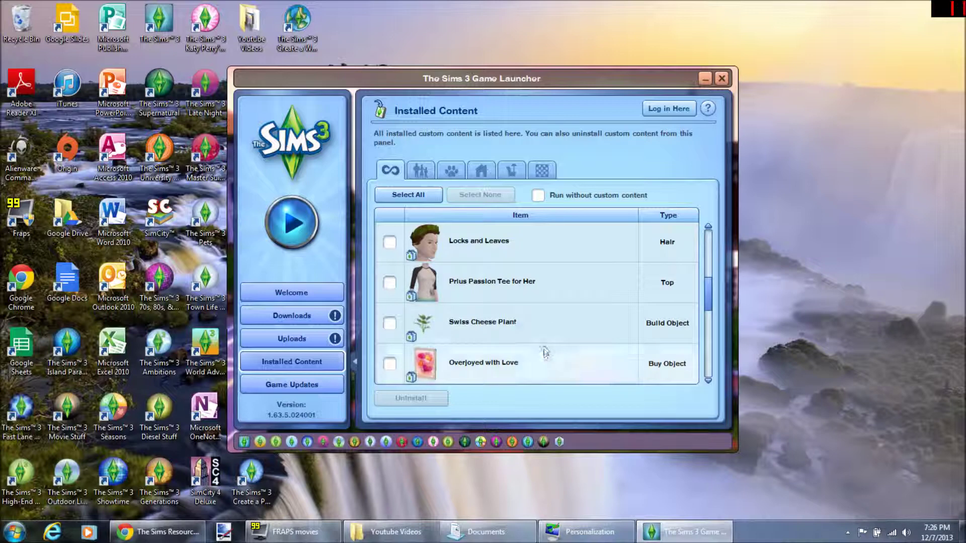
scroll(542, 345, "down", 1)
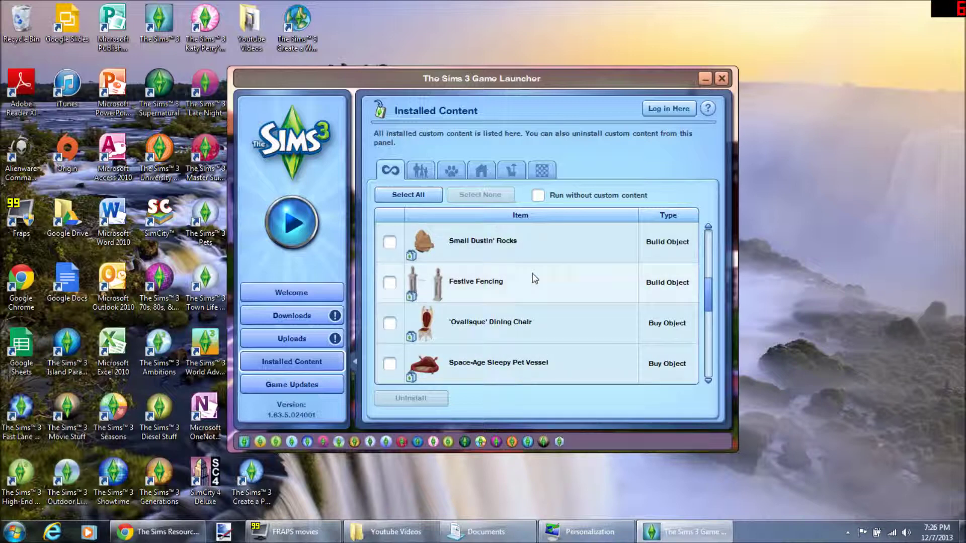
scroll(533, 281, "down", 3)
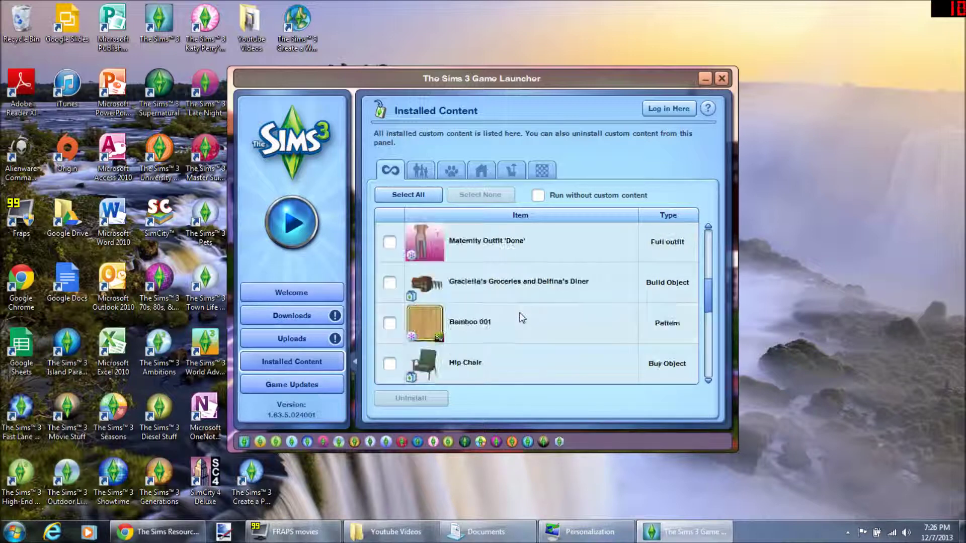
scroll(521, 316, "down", 3)
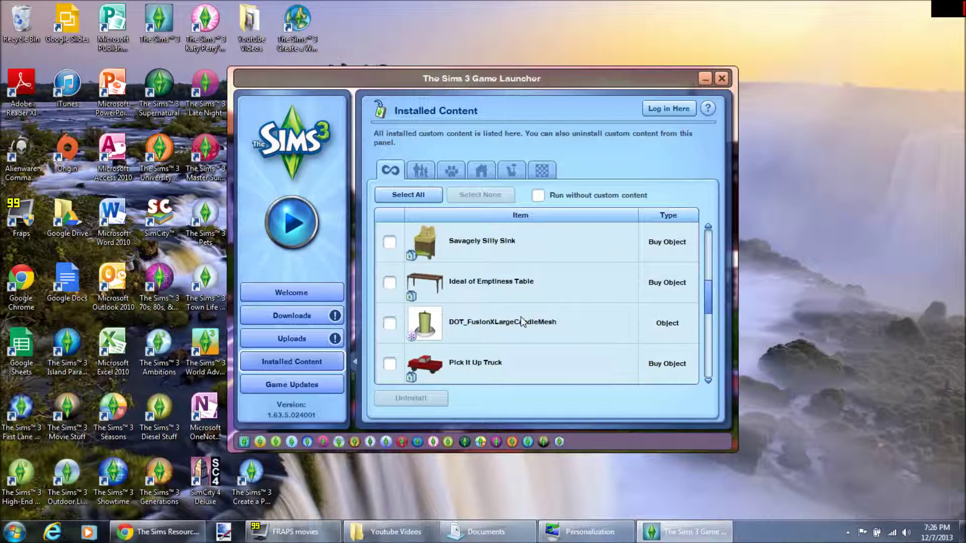
left_click(390, 243)
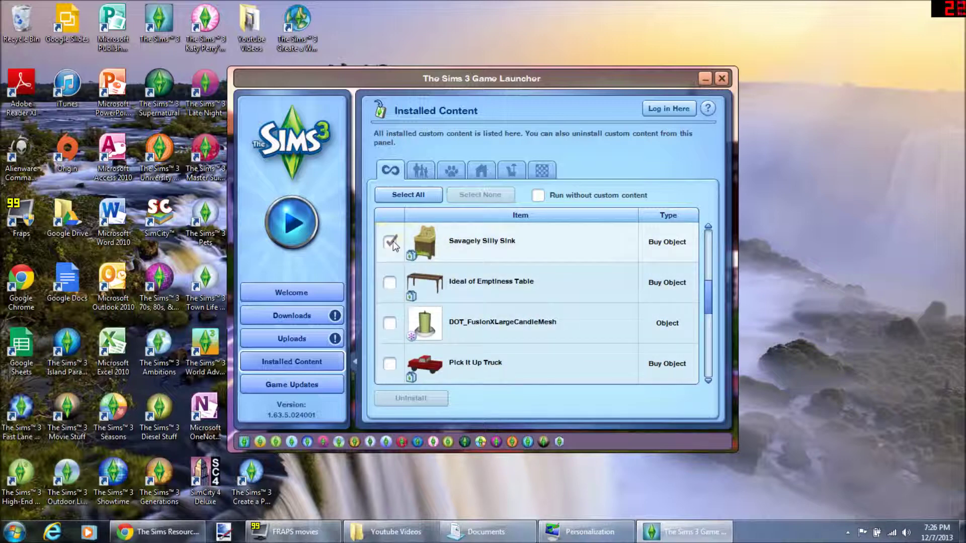
Examine further entries in the Installed Content list and their item types.
scroll(496, 290, "down", 8)
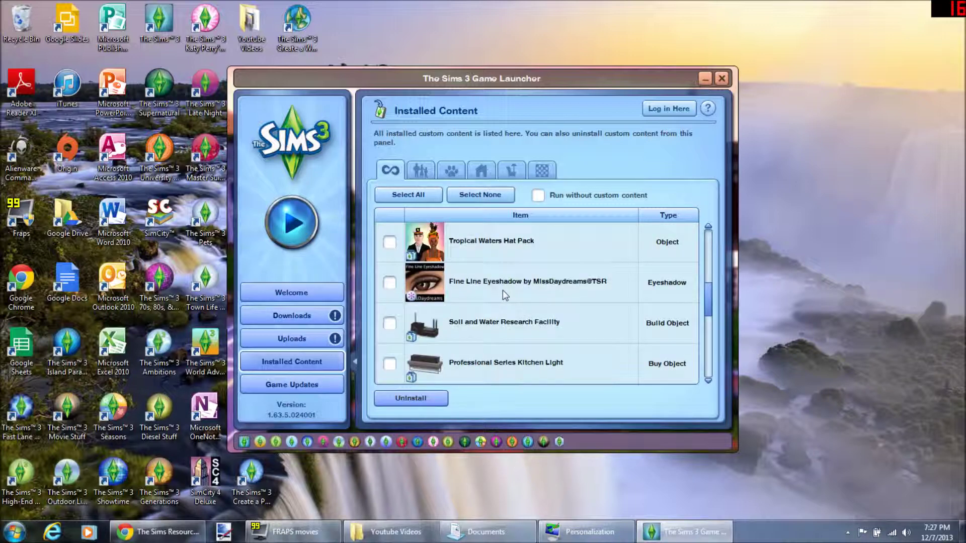
scroll(503, 290, "down", 3)
scroll(503, 291, "up", 3)
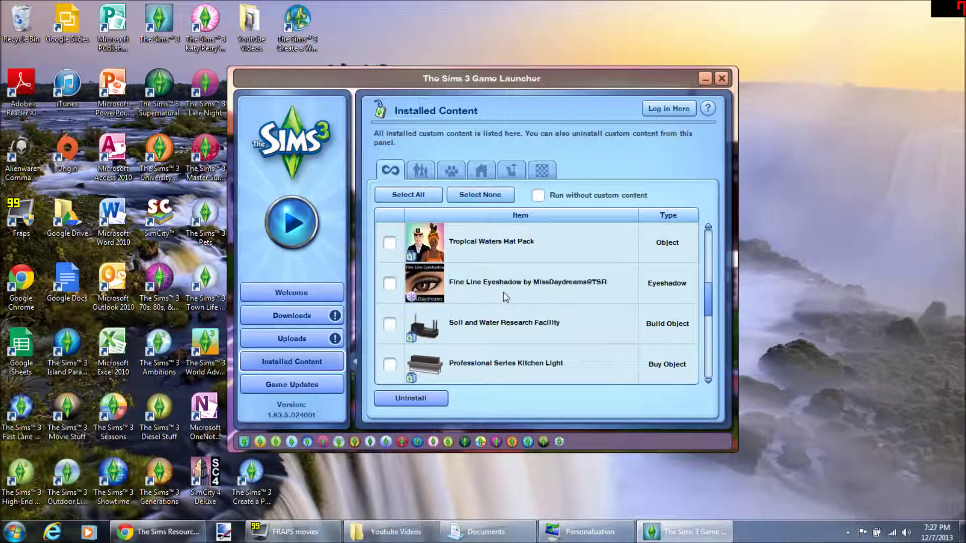
scroll(498, 319, "down", 4)
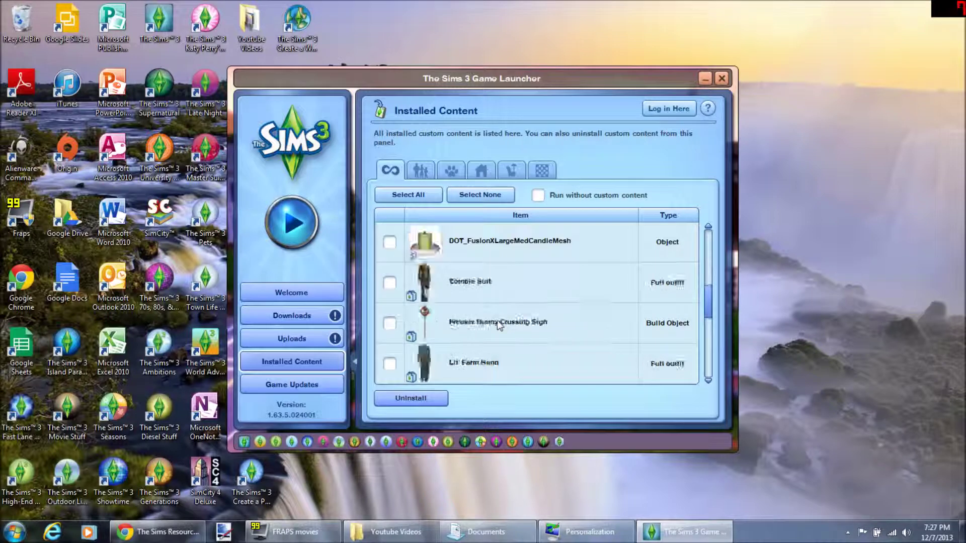
scroll(498, 320, "down", 2)
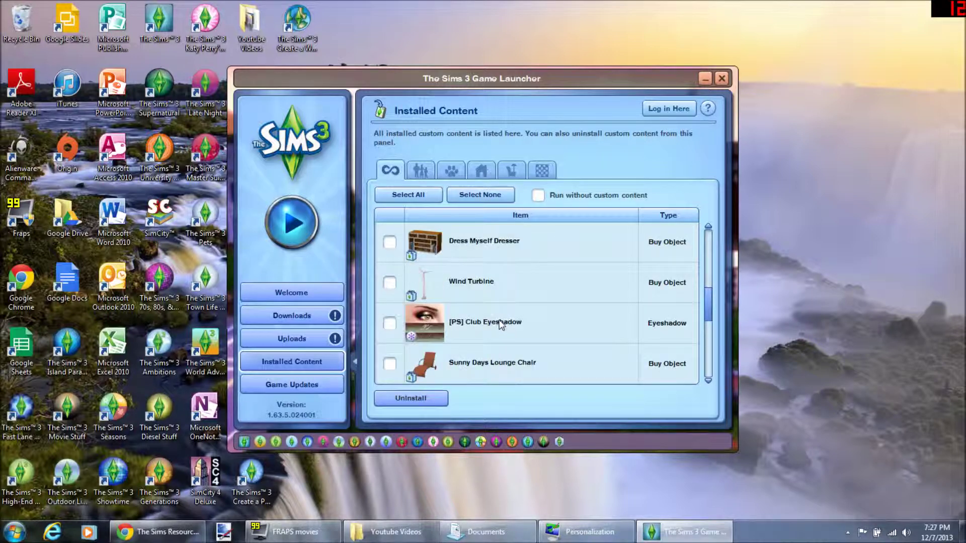
scroll(501, 325, "down", 4)
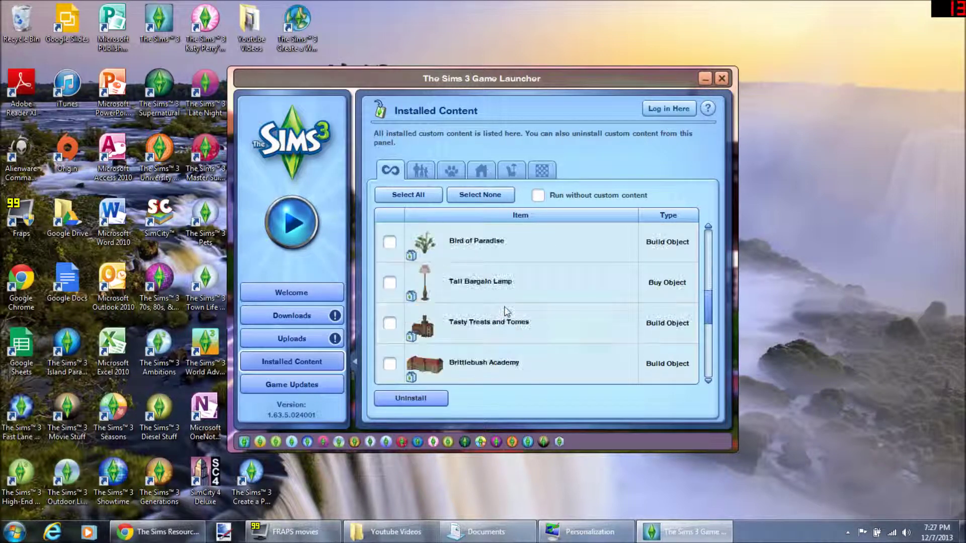
scroll(506, 311, "down", 4)
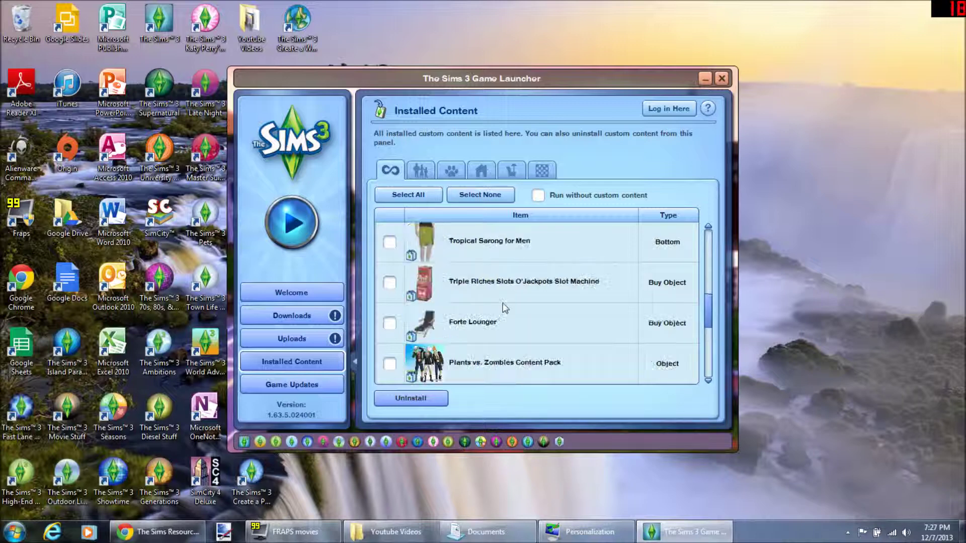
scroll(498, 289, "down", 4)
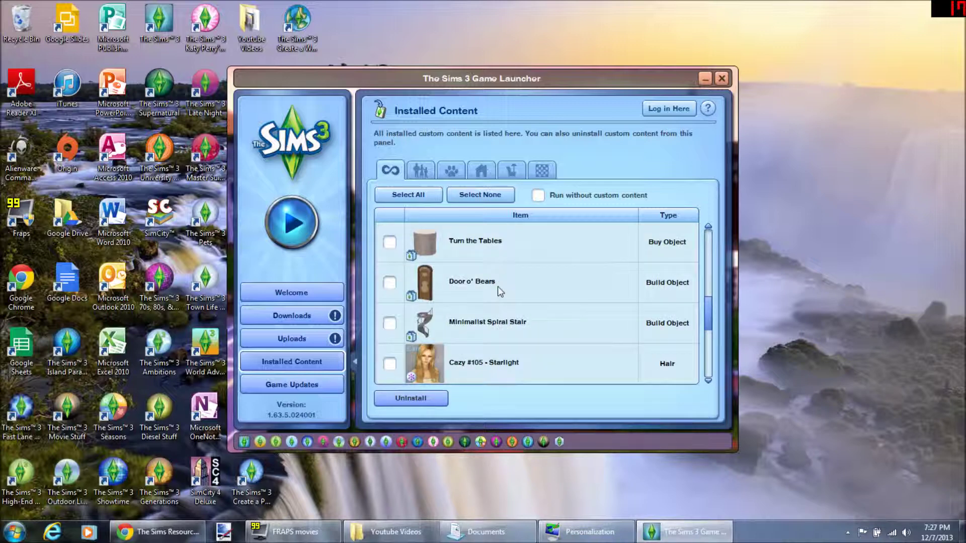
scroll(498, 288, "down", 4)
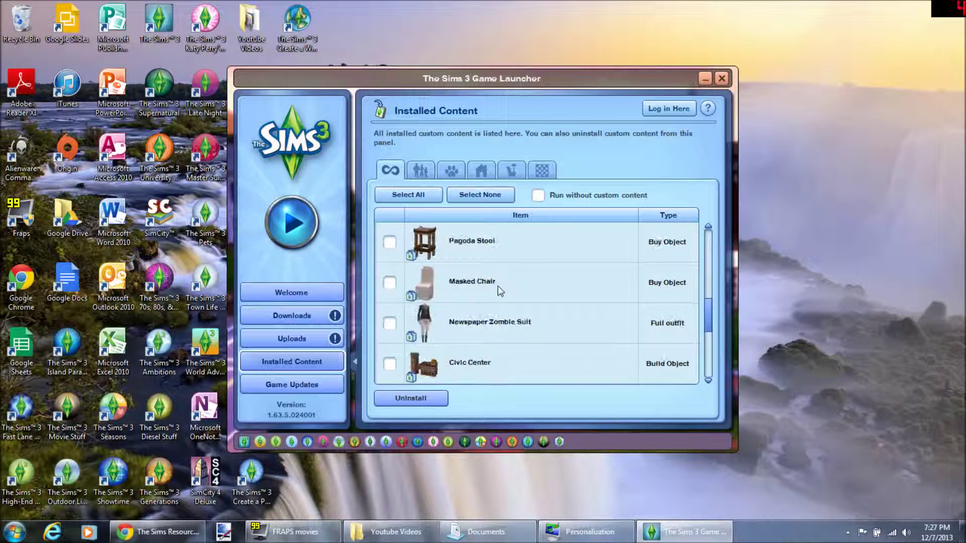
scroll(499, 288, "down", 4)
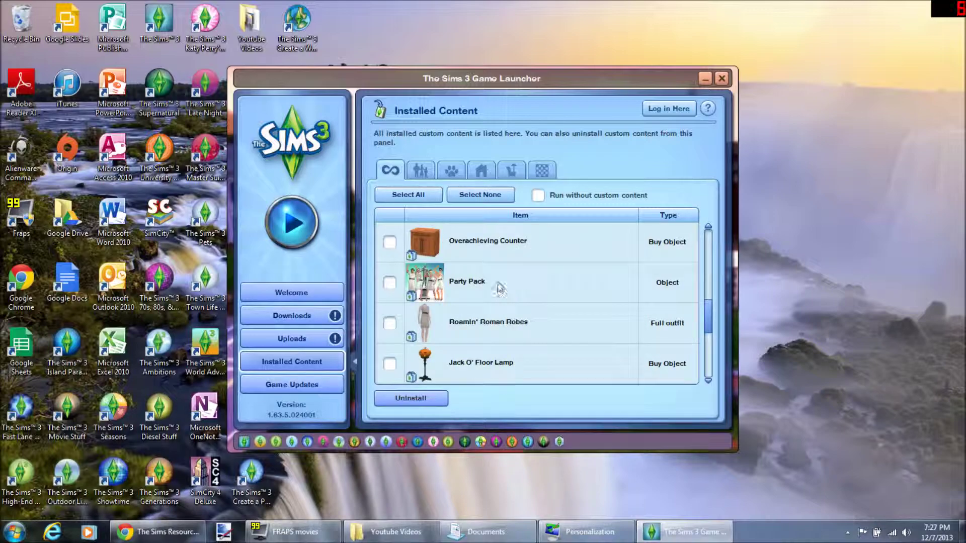